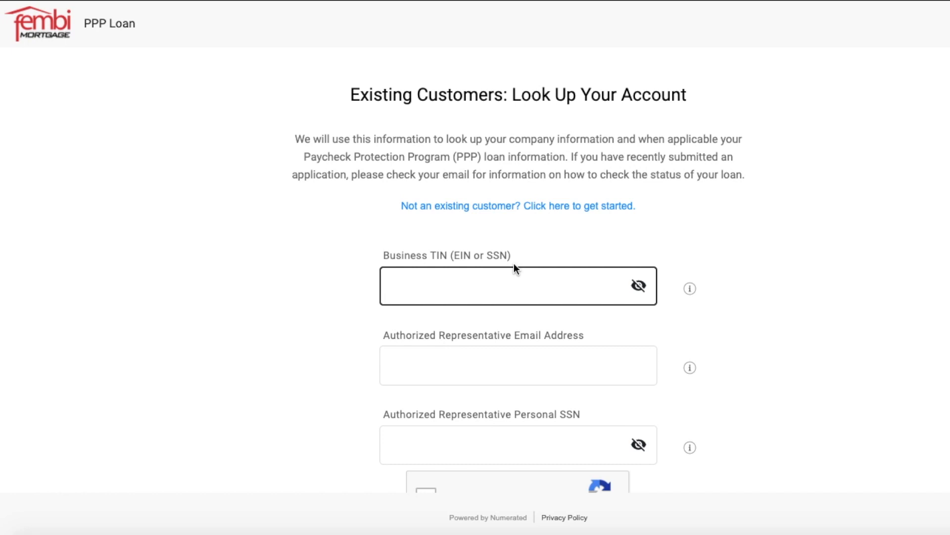
# Go through the existing-customer lookup fields for Business TIN, representative email and personal SSN, and tick the robot check.
pyautogui.click(514, 263)
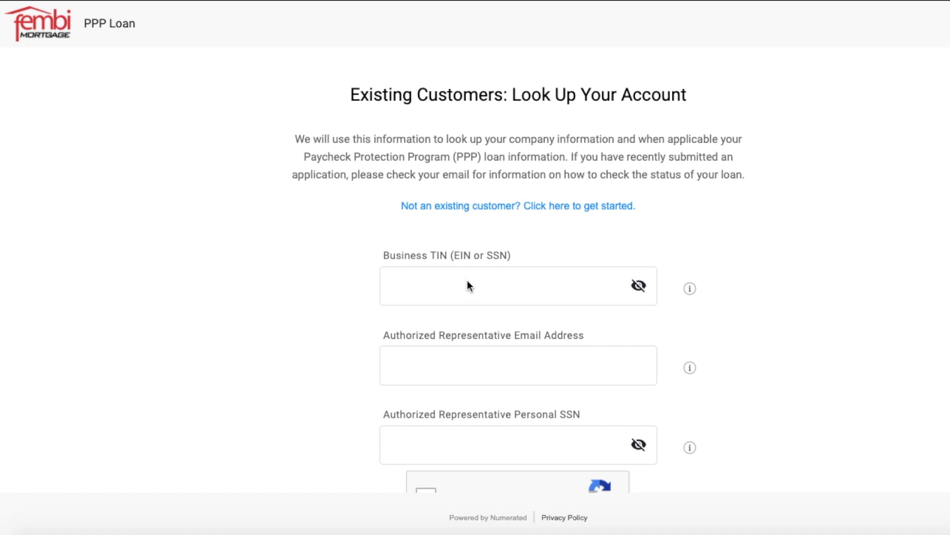
pyautogui.click(439, 291)
pyautogui.scroll(-1, 439, 292)
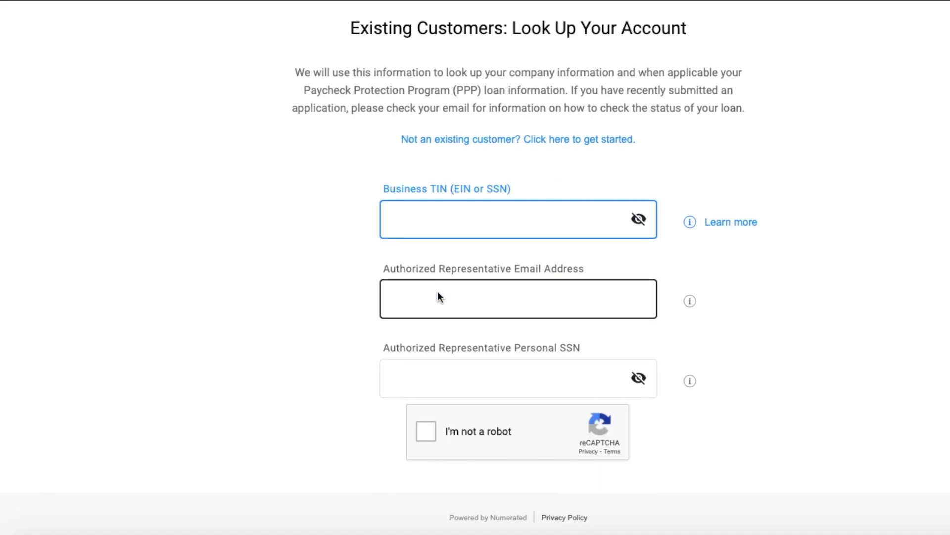
pyautogui.scroll(-3, 460, 267)
pyautogui.click(484, 154)
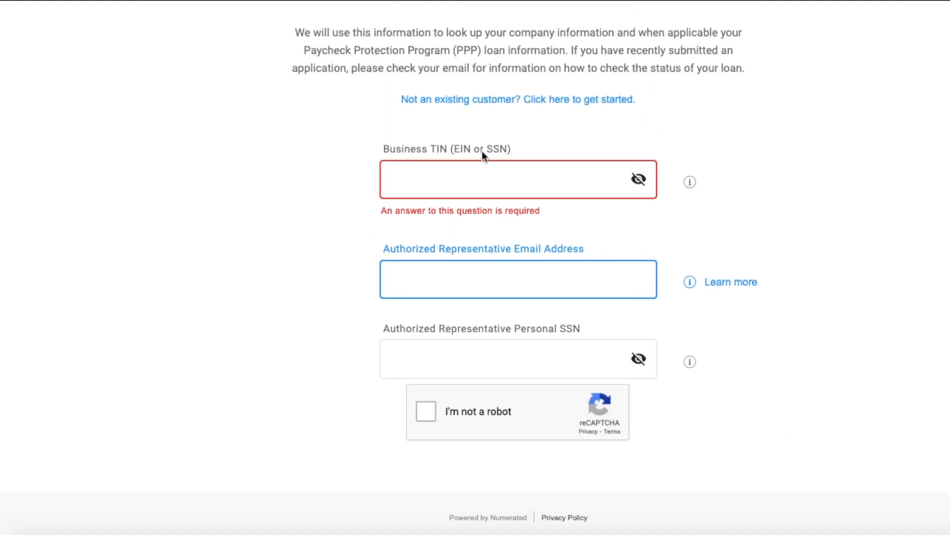
pyautogui.click(492, 338)
pyautogui.click(475, 385)
pyautogui.scroll(-2, 479, 390)
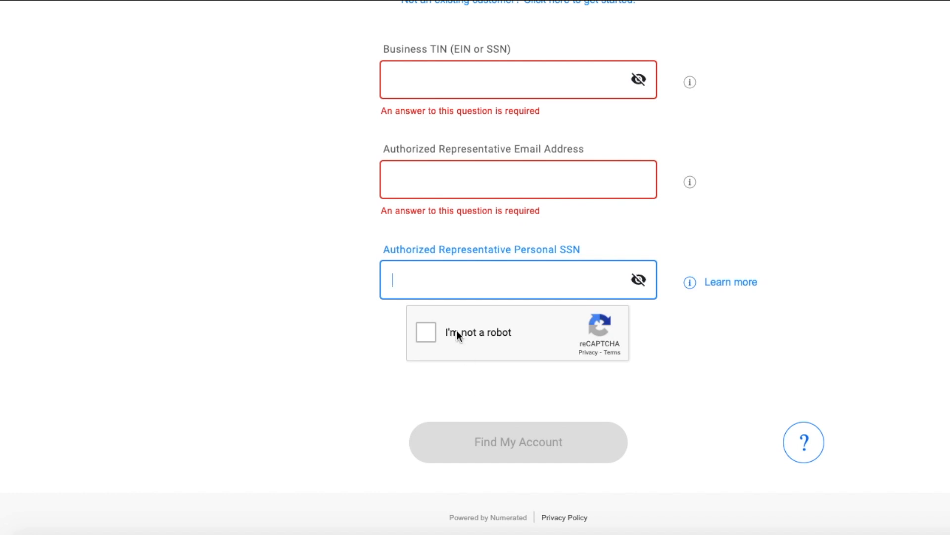
pyautogui.click(432, 329)
pyautogui.click(433, 349)
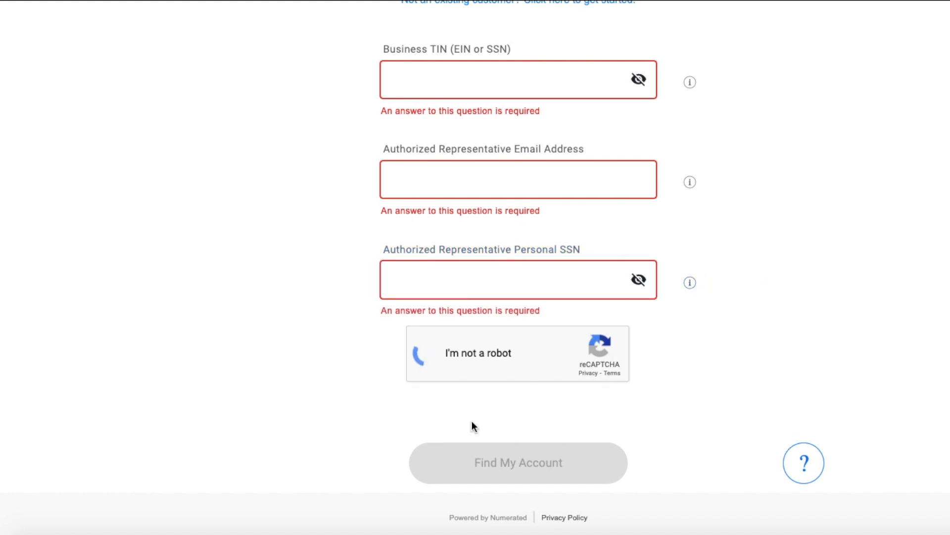
# Switch to the lookup for new customers and enter the company name.
pyautogui.scroll(5, 483, 448)
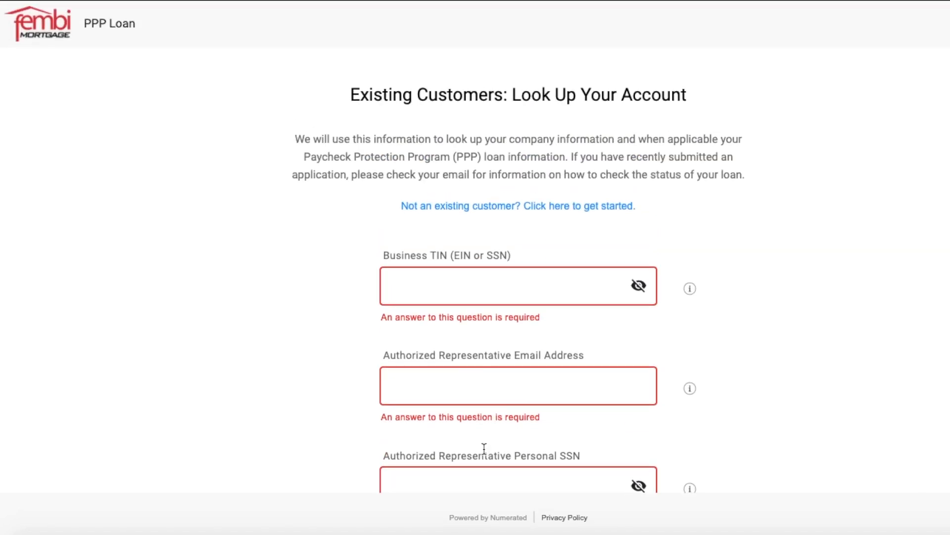
pyautogui.click(470, 206)
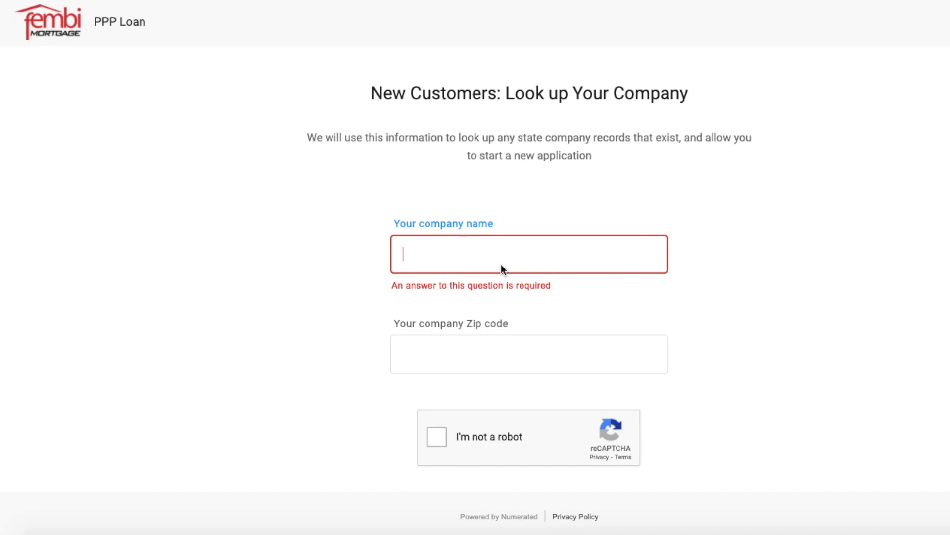
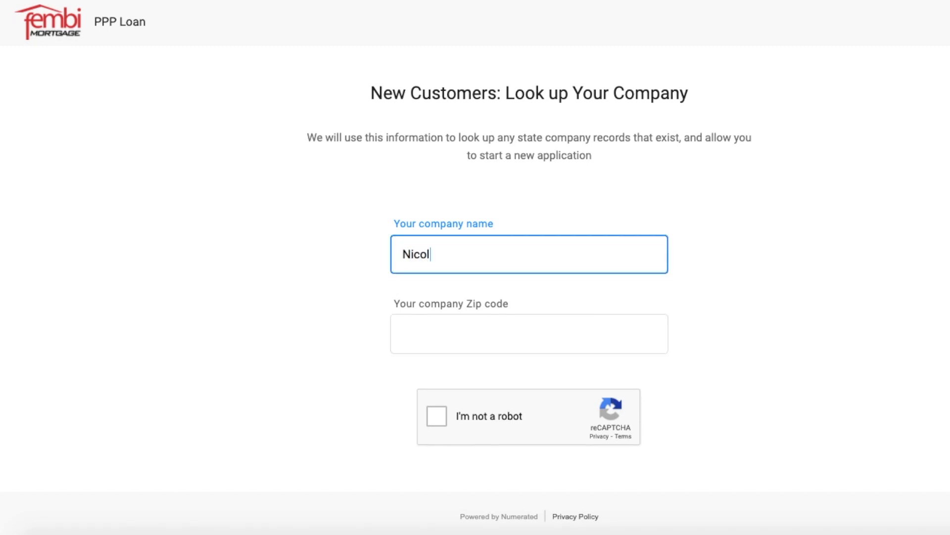
pyautogui.press('Tab')
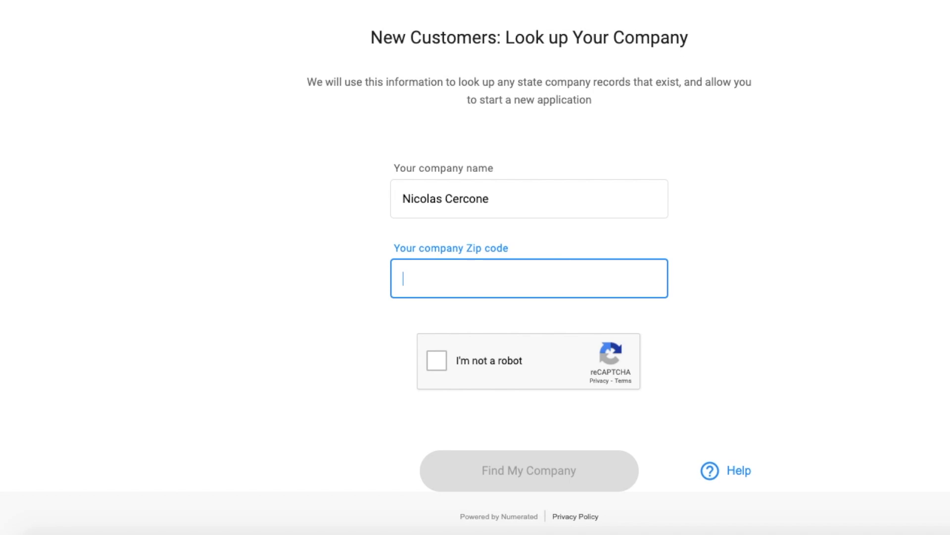
# Complete the company lookup with its Zip code and the robot check, and proceed to the business information form.
pyautogui.write('33129')
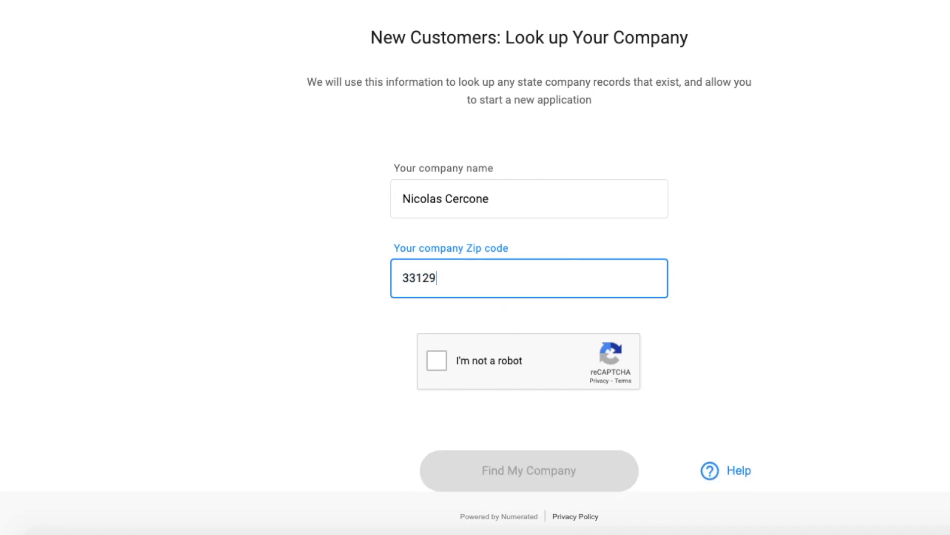
pyautogui.click(434, 359)
pyautogui.click(471, 465)
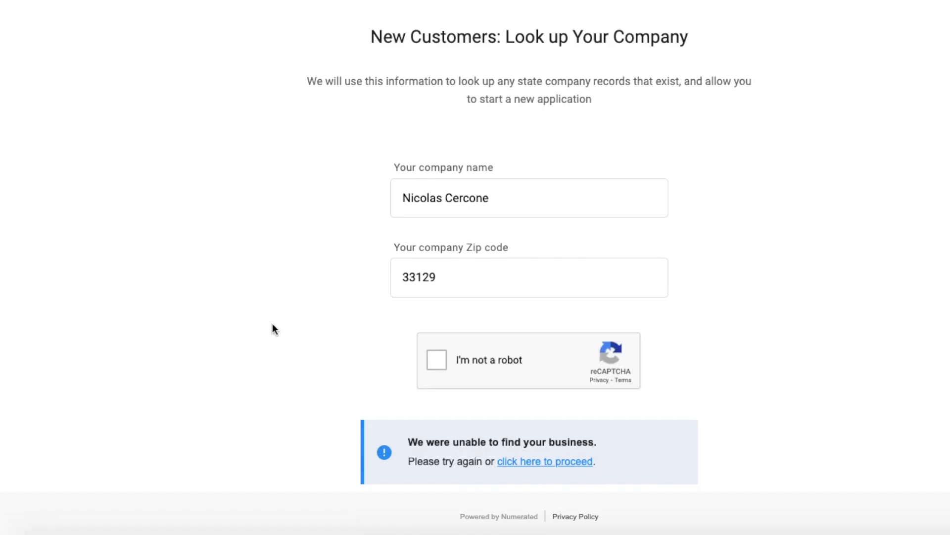
pyautogui.click(552, 464)
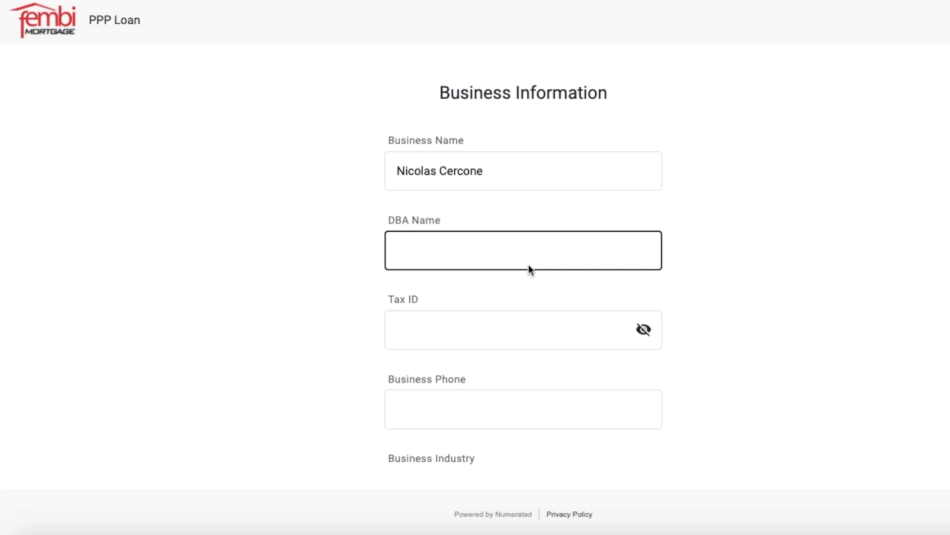
# Enter the business Tax ID and business phone number, leaving the DBA Name blank.
pyautogui.click(527, 249)
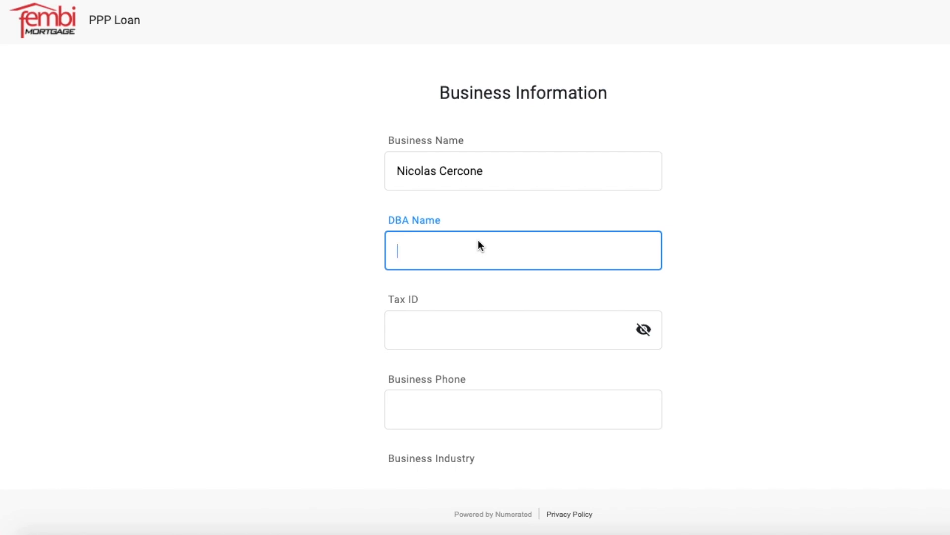
pyautogui.click(471, 319)
pyautogui.scroll(-1, 472, 324)
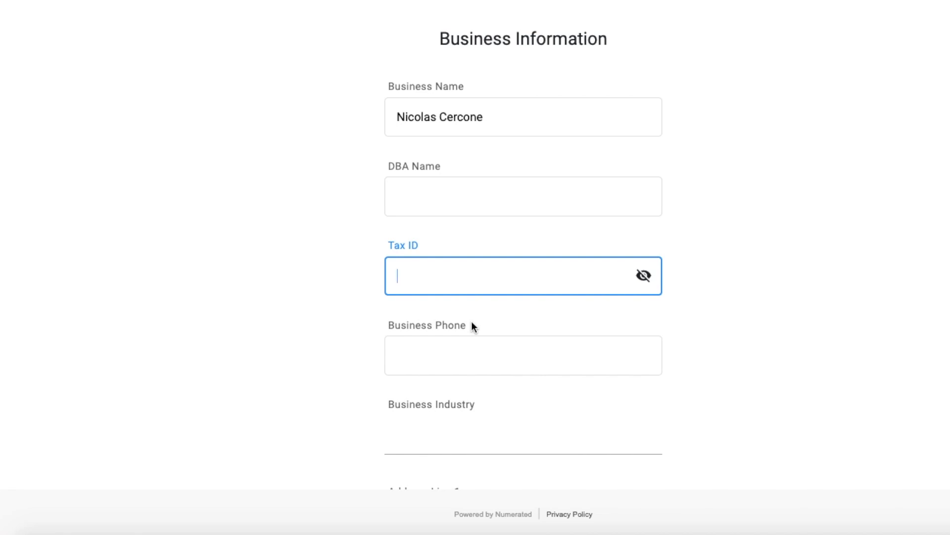
pyautogui.write('*******')
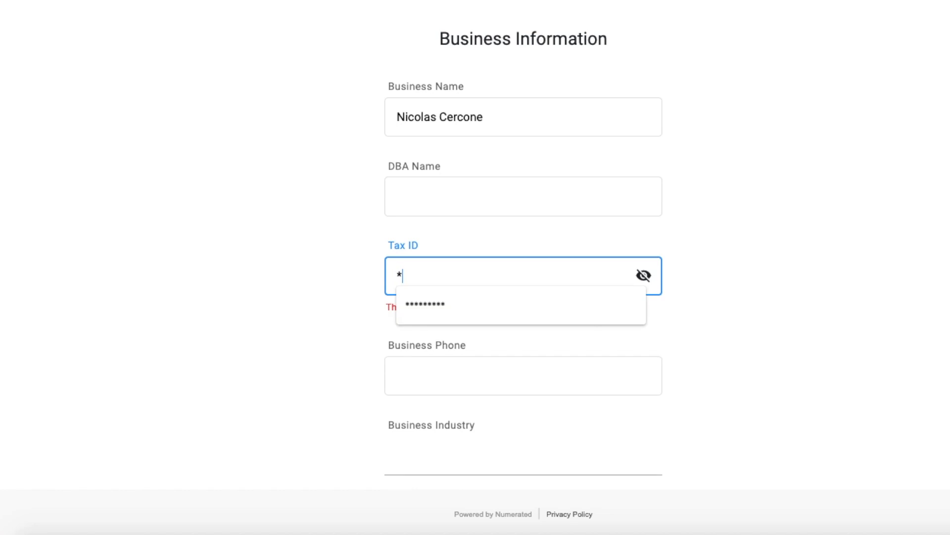
pyautogui.write('***')
pyautogui.click(435, 371)
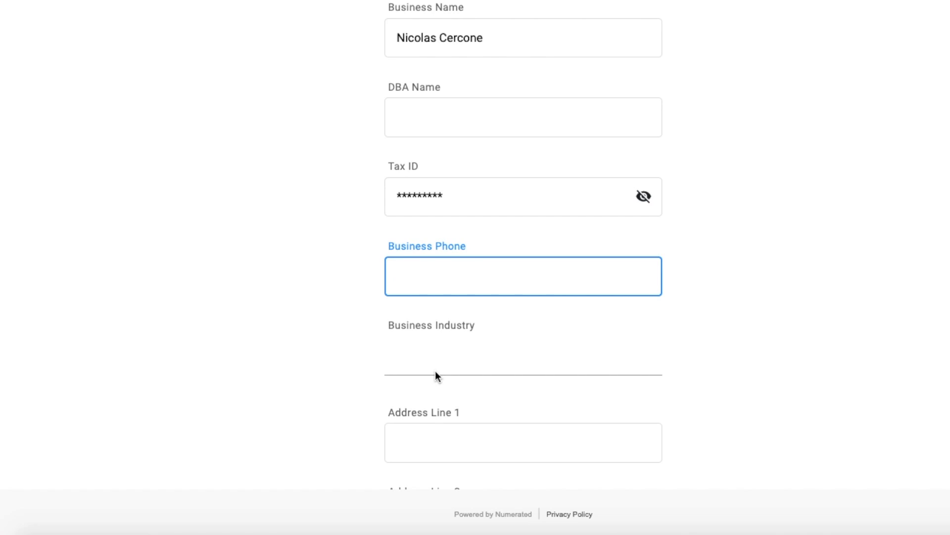
pyautogui.write('305) ')
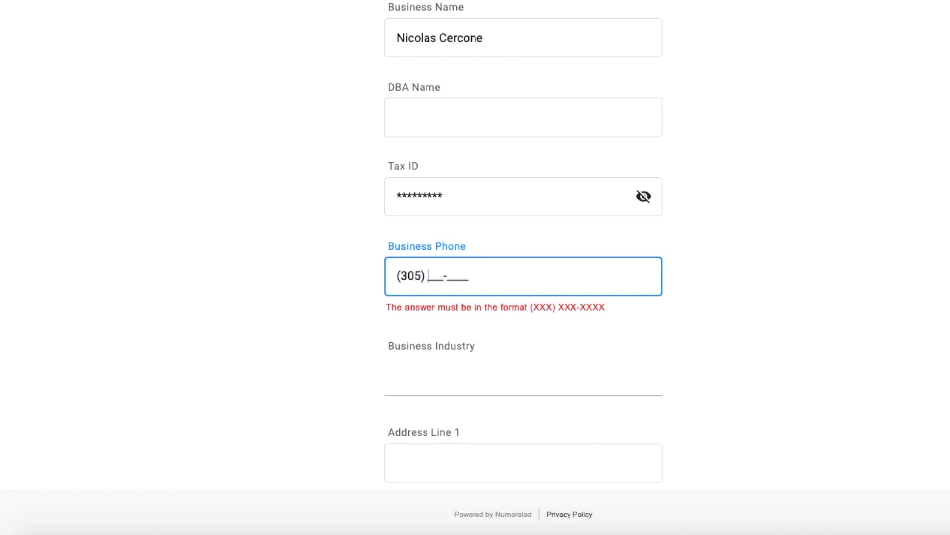
pyautogui.write('444-4444')
# Find the business industry with "real estate" and choose 522292 Real Estate Credit.
pyautogui.click(477, 354)
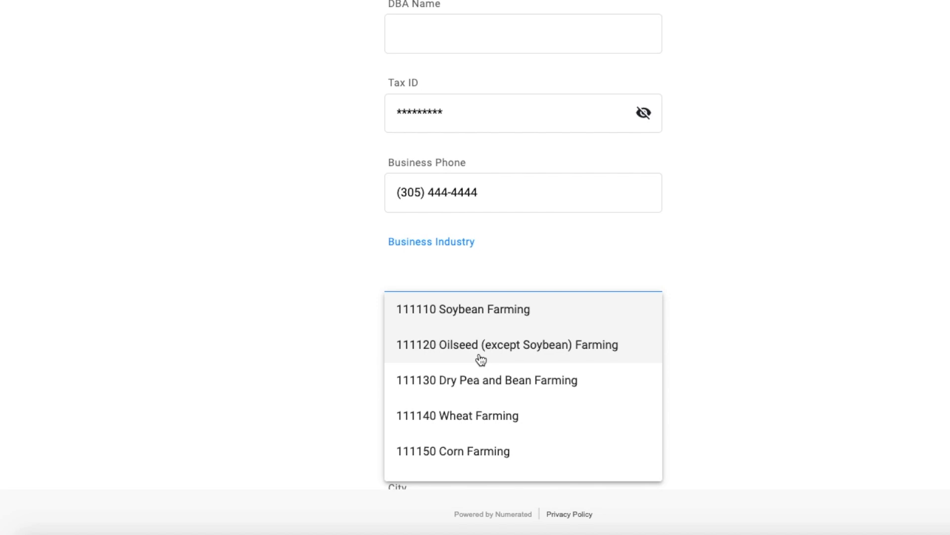
pyautogui.write('real')
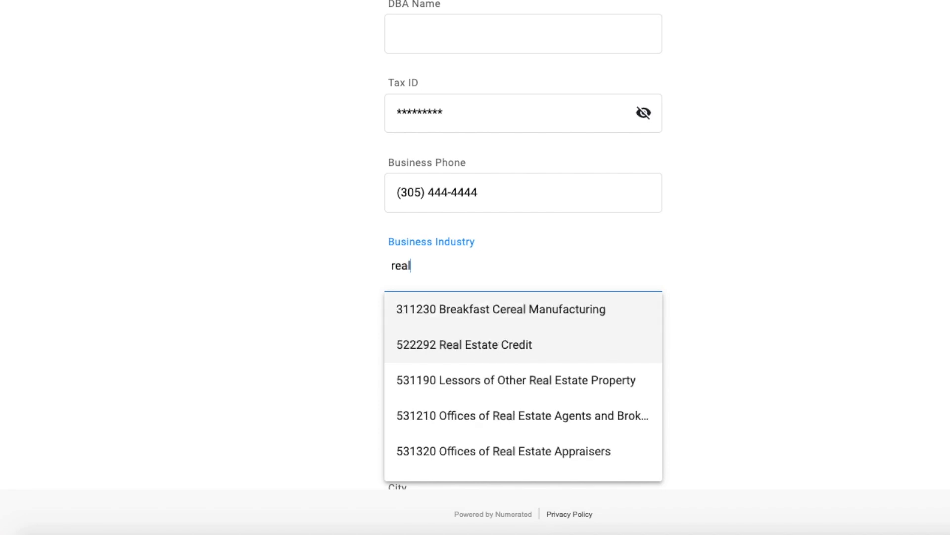
pyautogui.write(' estate')
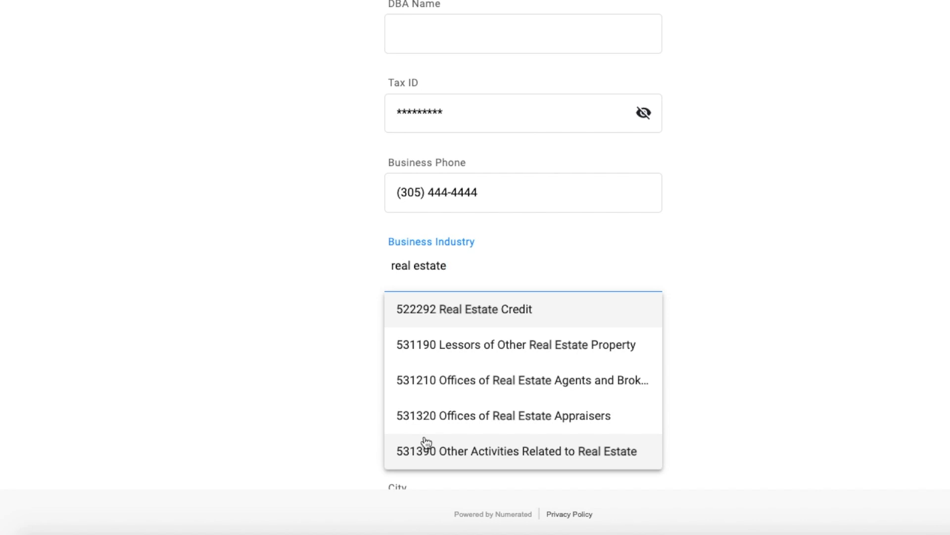
pyautogui.press('Return')
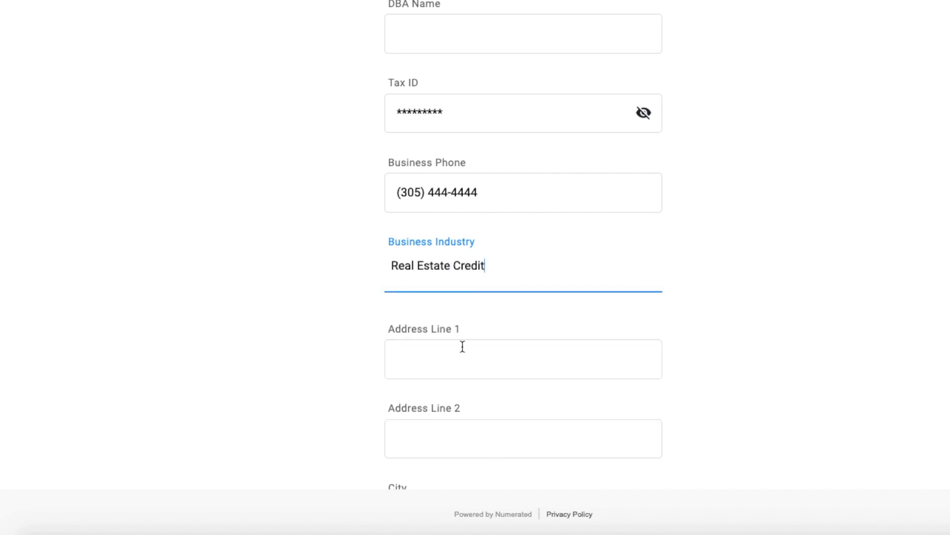
# Enter the business street address in Address Line 1 and leave Address Line 2 empty.
pyautogui.click(414, 361)
pyautogui.scroll(-2, 462, 350)
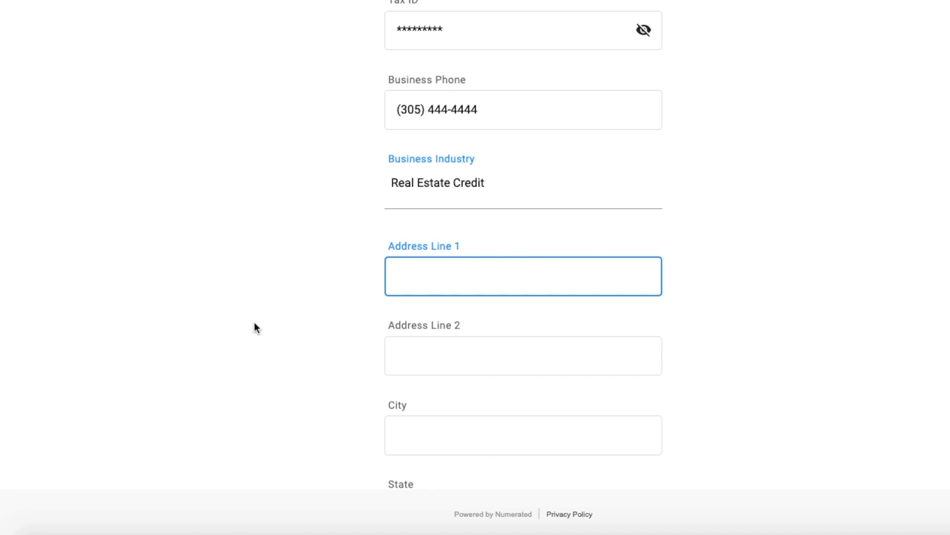
pyautogui.write('999 SW 99 ST')
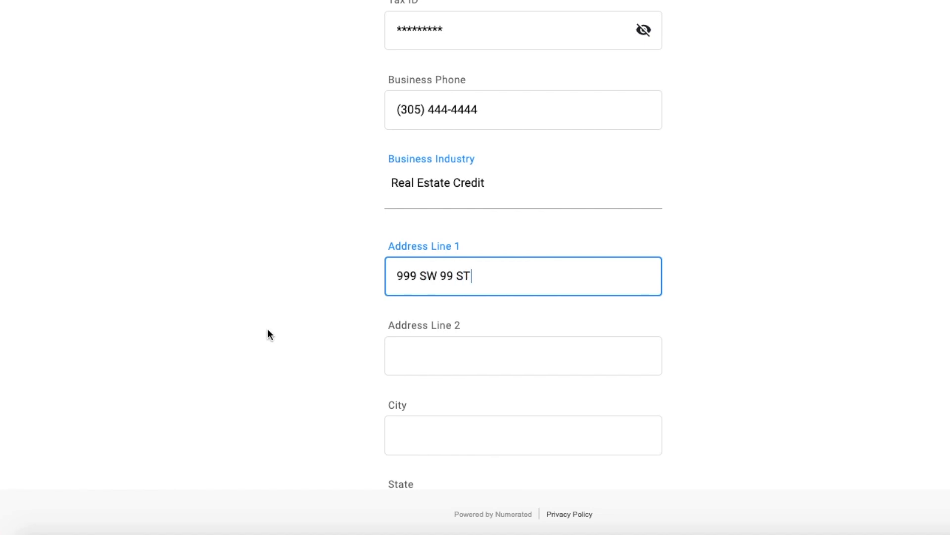
pyautogui.click(433, 361)
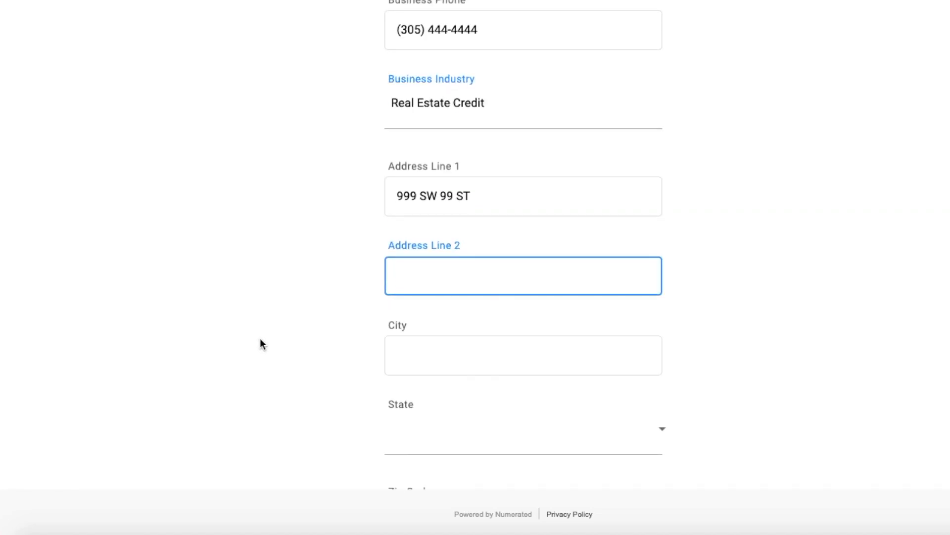
# Complete the business address with the city and the state.
pyautogui.click(441, 358)
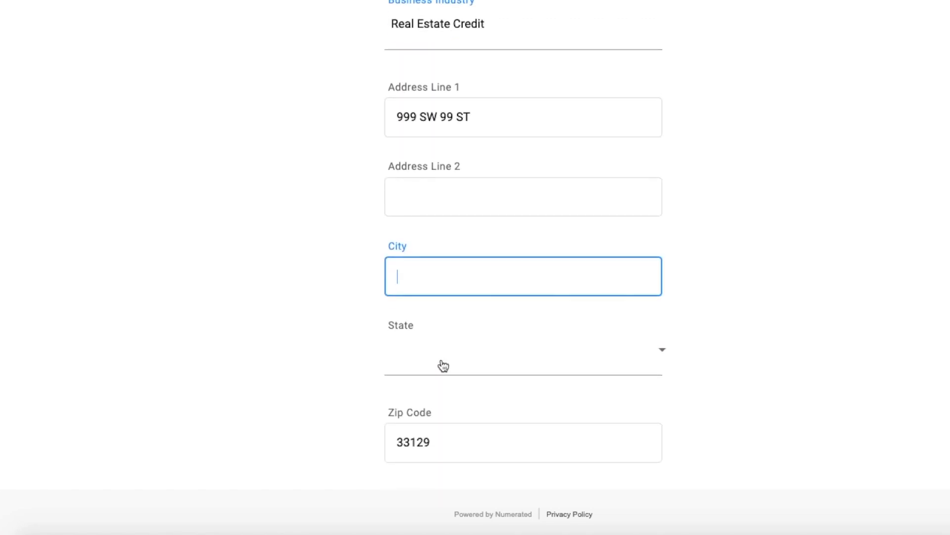
pyautogui.write('Miami')
pyautogui.press('Tab')
pyautogui.press('f')
pyautogui.click(463, 361)
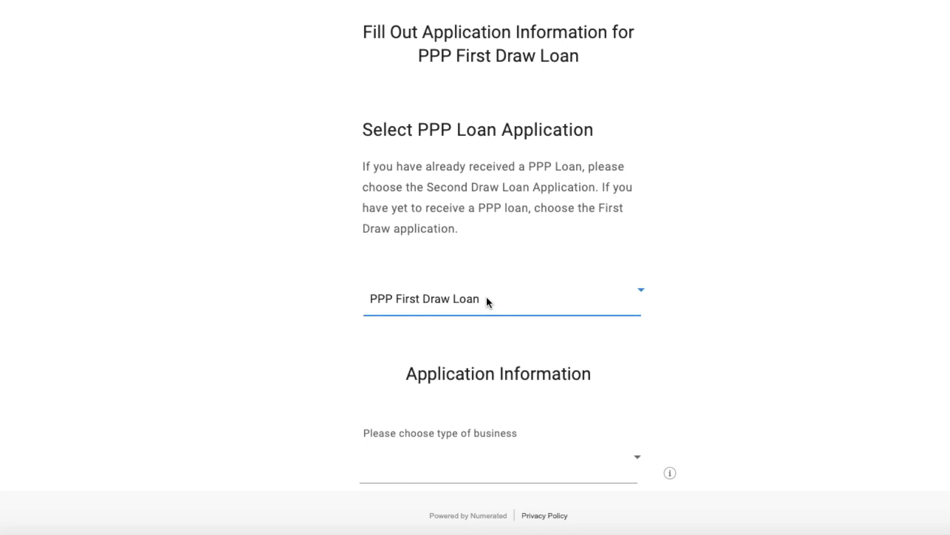
# Choose the PPP First Draw Loan application and Independent Contractor as the type of business.
pyautogui.click(647, 292)
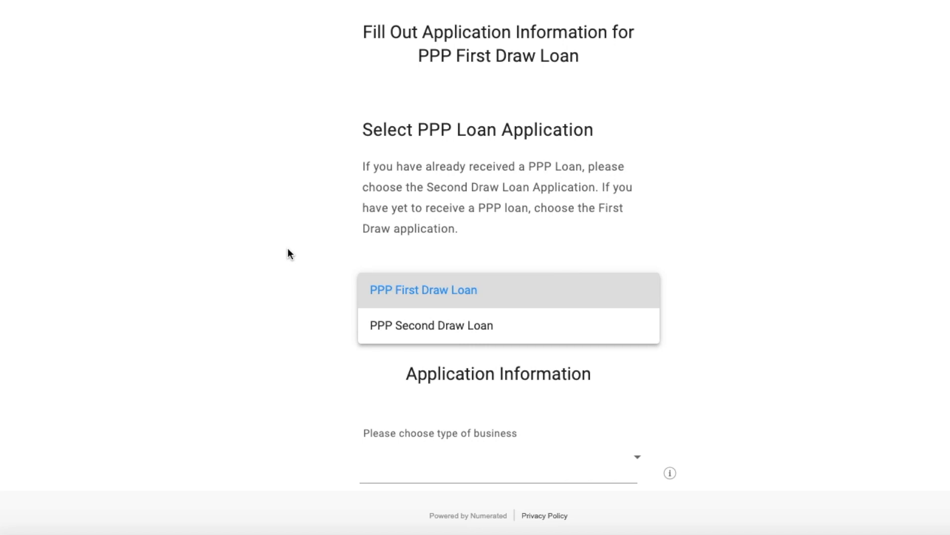
pyautogui.click(415, 290)
pyautogui.scroll(-3, 415, 289)
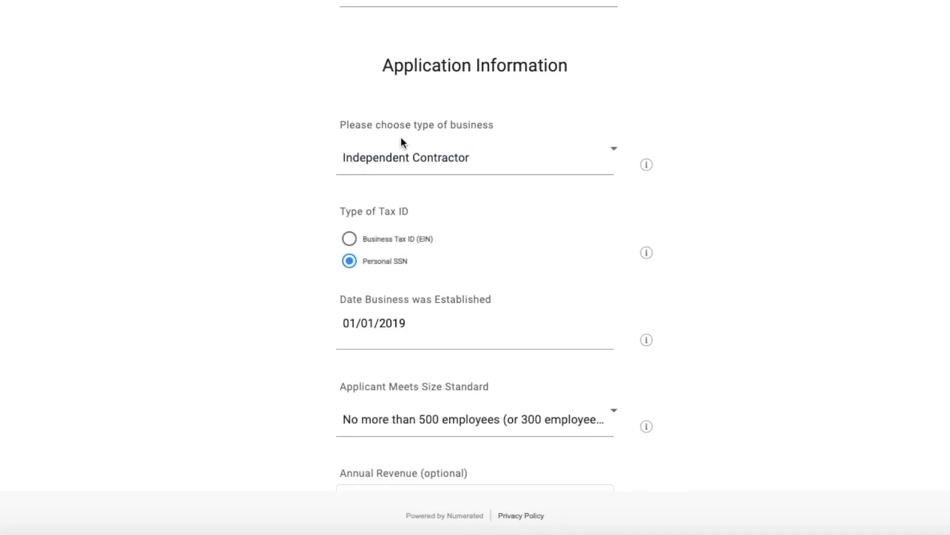
pyautogui.scroll(-1, 401, 142)
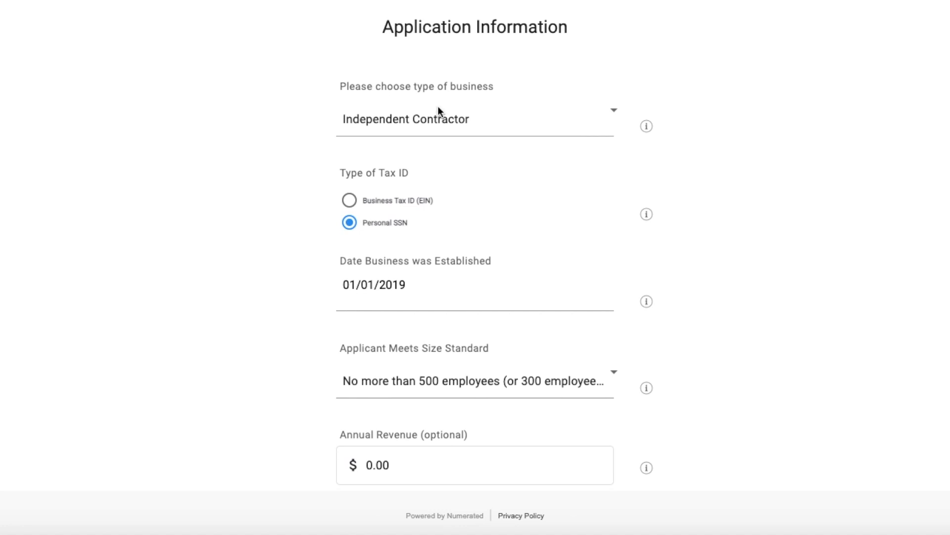
pyautogui.click(458, 118)
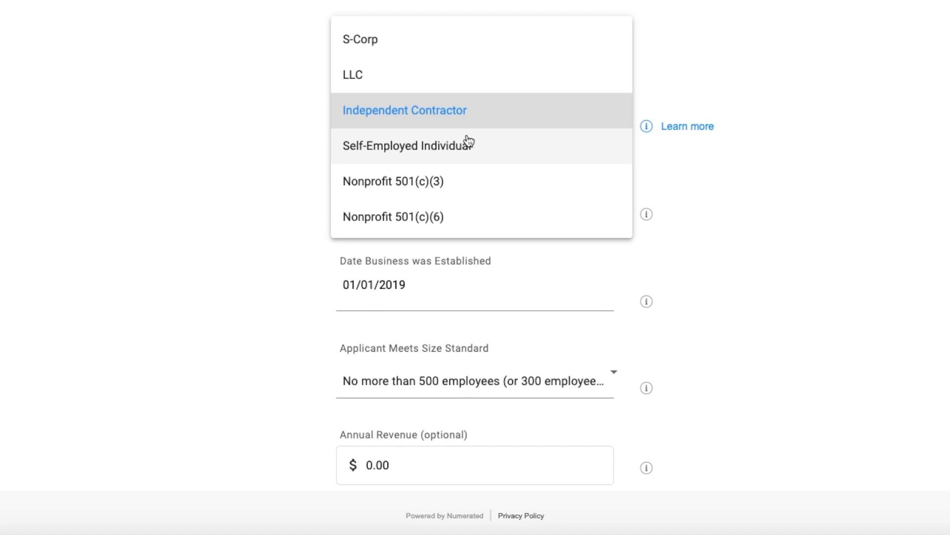
pyautogui.click(459, 110)
# Review the Type of Tax ID and Date Business was Established entries in the application information.
pyautogui.scroll(-4, 318, 204)
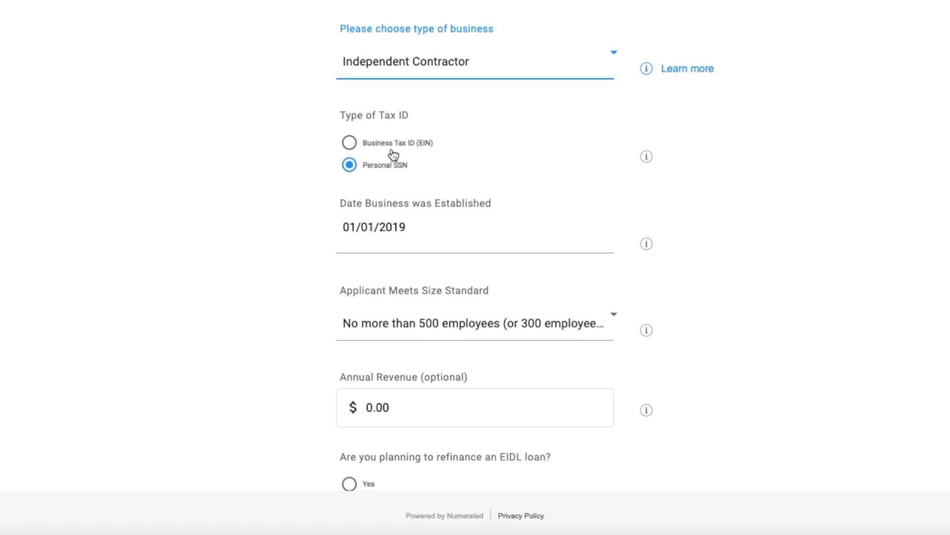
pyautogui.scroll(-2, 393, 155)
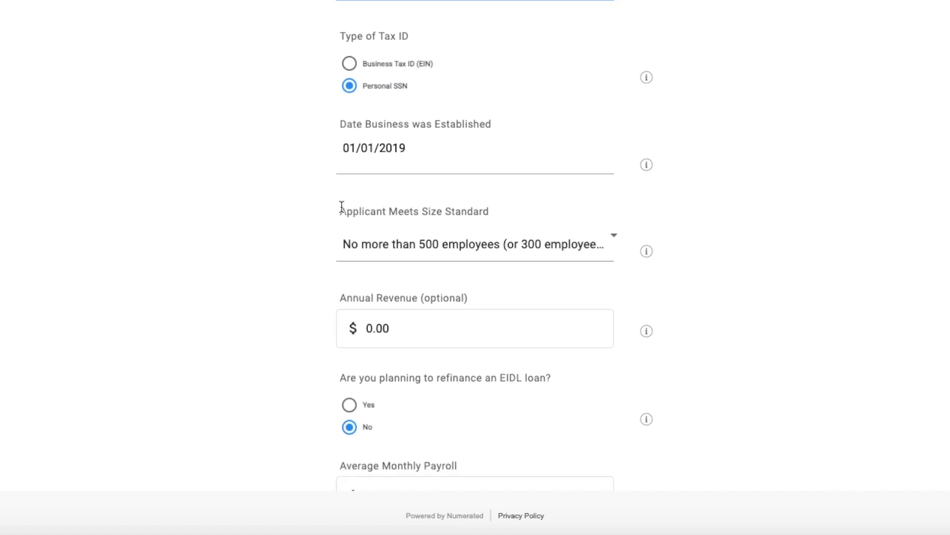
pyautogui.click(408, 165)
pyautogui.scroll(2, 430, 155)
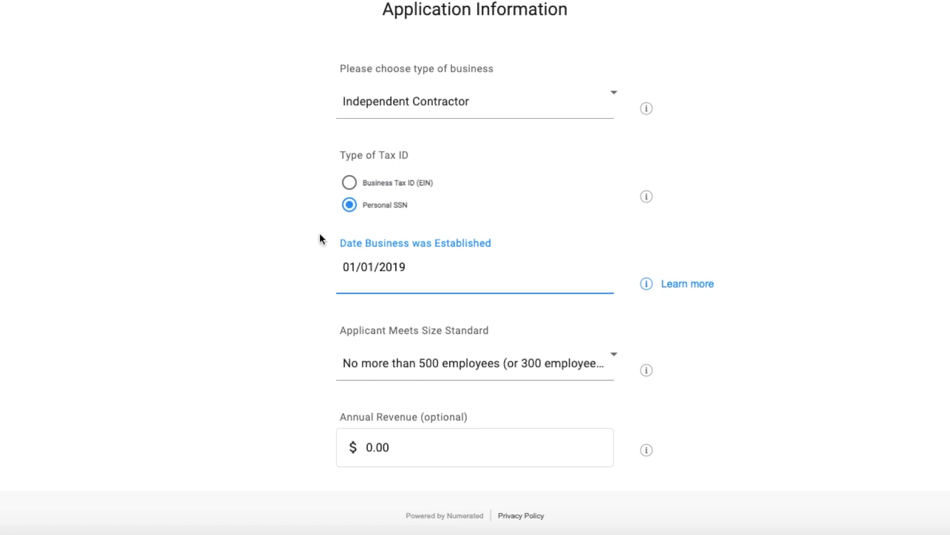
# Check the Applicant Meets Size Standard options and keep the one for no more than 500 employees.
pyautogui.scroll(-2, 319, 238)
pyautogui.scroll(-1, 320, 238)
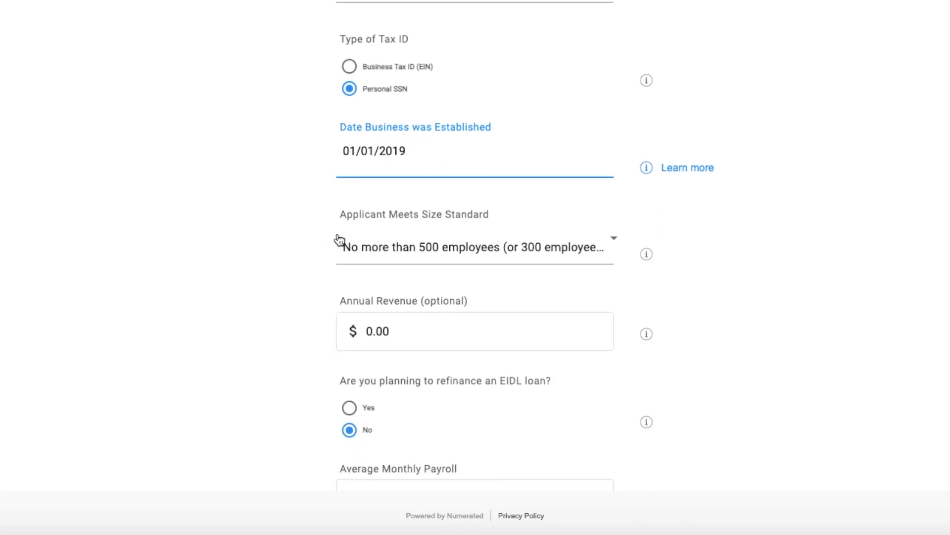
pyautogui.click(365, 241)
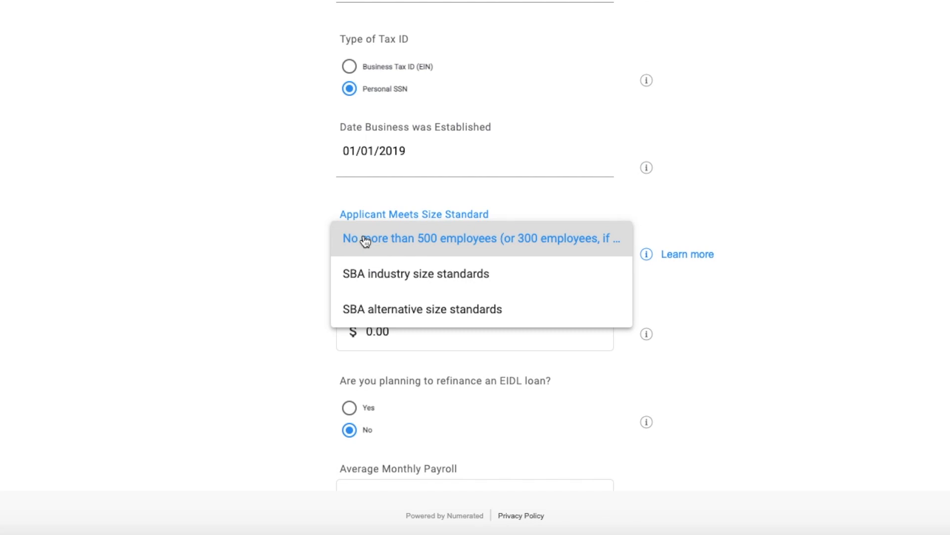
pyautogui.click(295, 239)
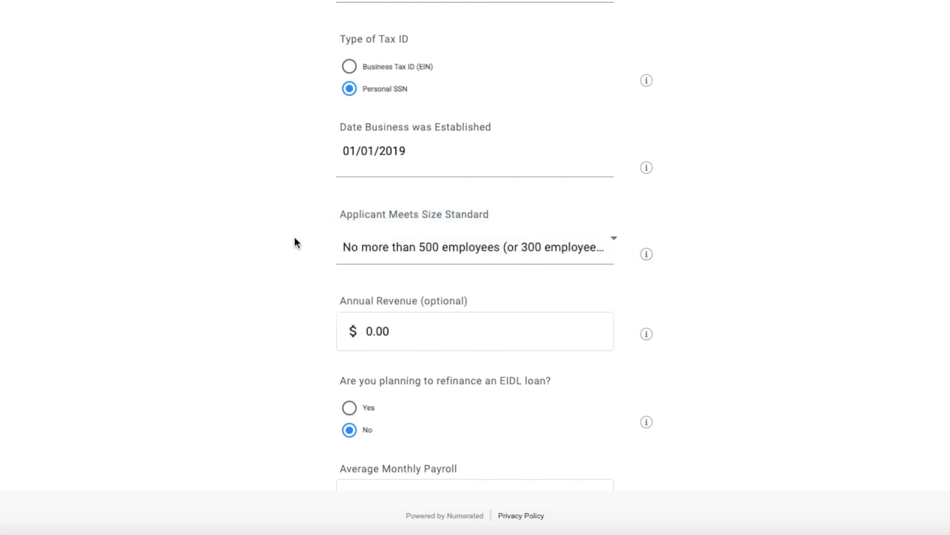
# Review the optional Annual Revenue field and leave its amount at 0.00.
pyautogui.scroll(-3, 295, 240)
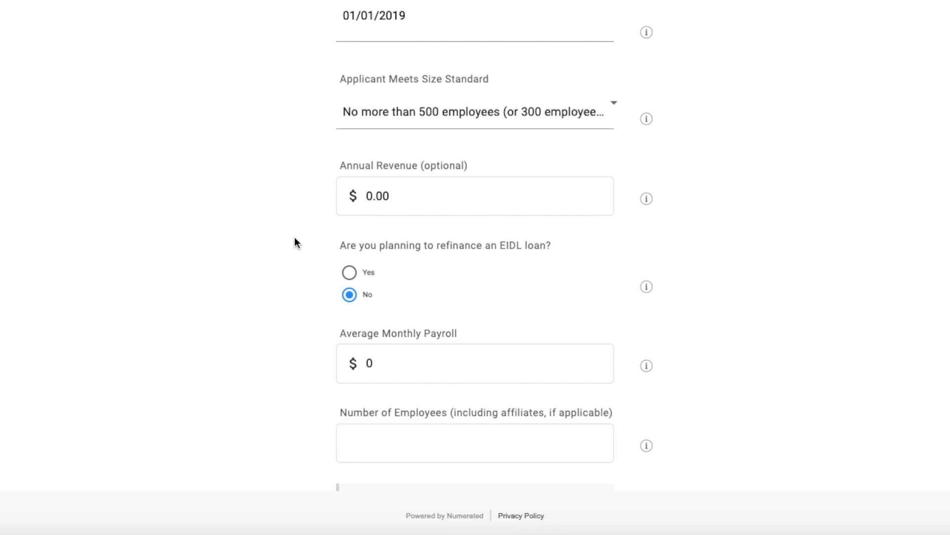
pyautogui.scroll(-2, 295, 239)
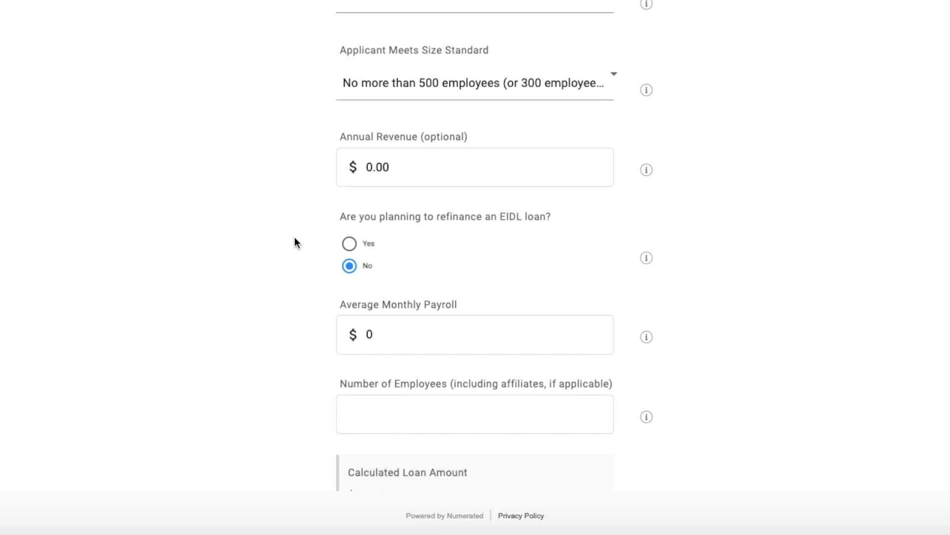
pyautogui.click(475, 110)
pyautogui.scroll(4, 474, 111)
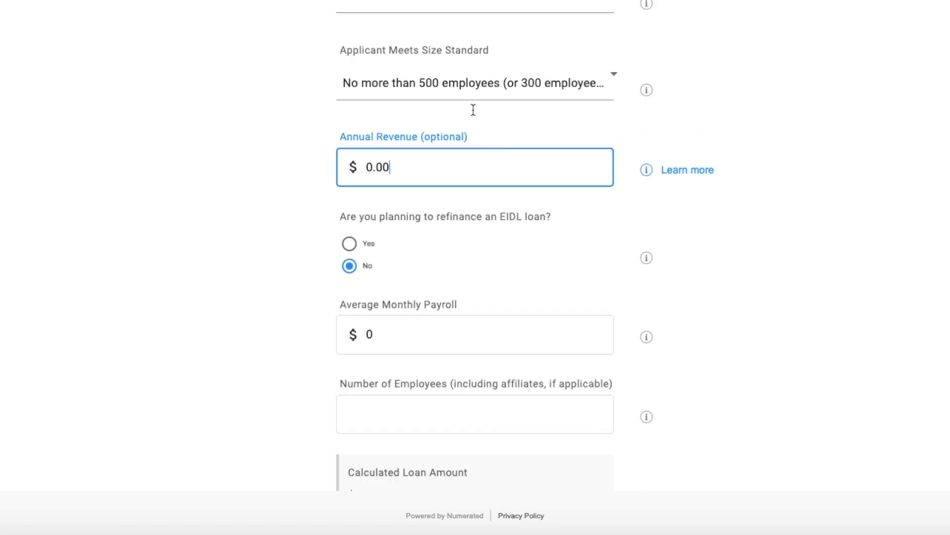
pyautogui.scroll(-1, 249, 225)
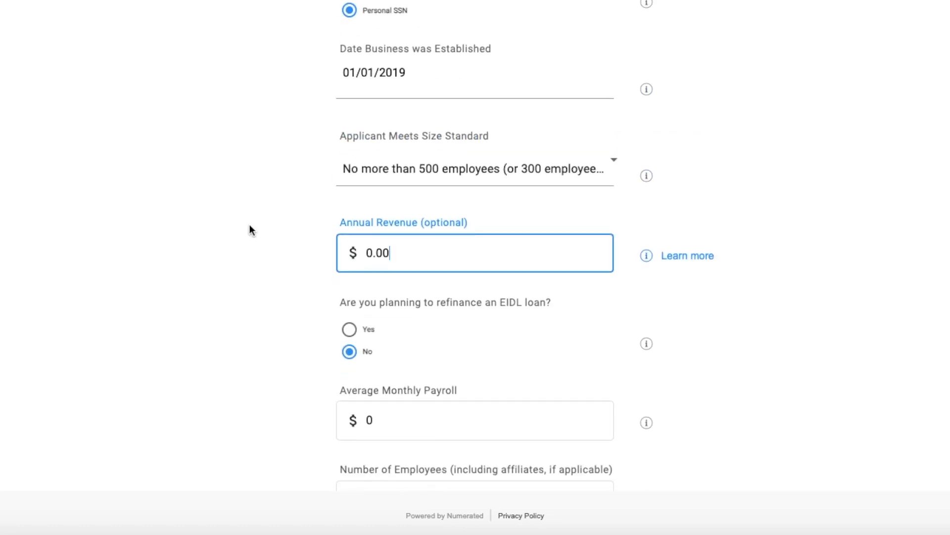
pyautogui.scroll(-1, 249, 225)
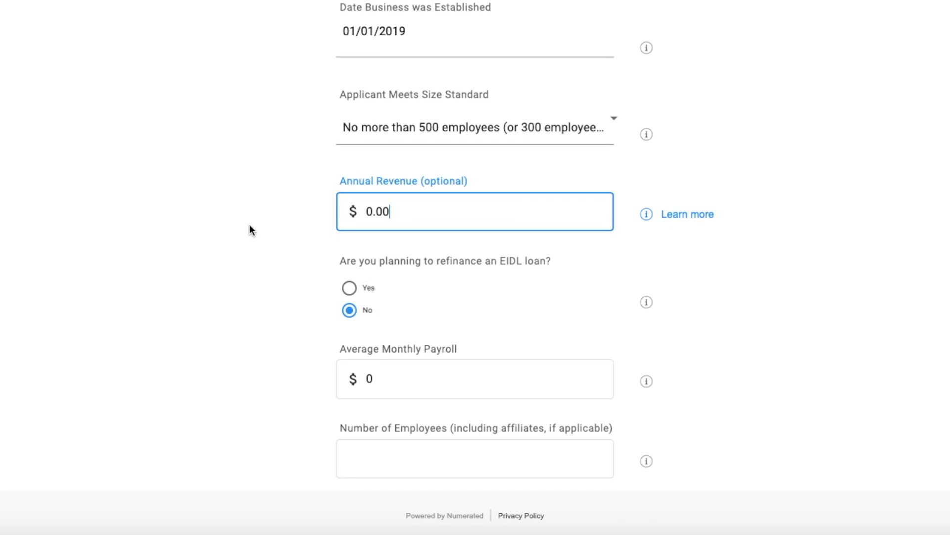
# Answer Yes to refinancing an EIDL loan to check the extra EIDL fields, and return the answer to No.
pyautogui.scroll(-1, 249, 224)
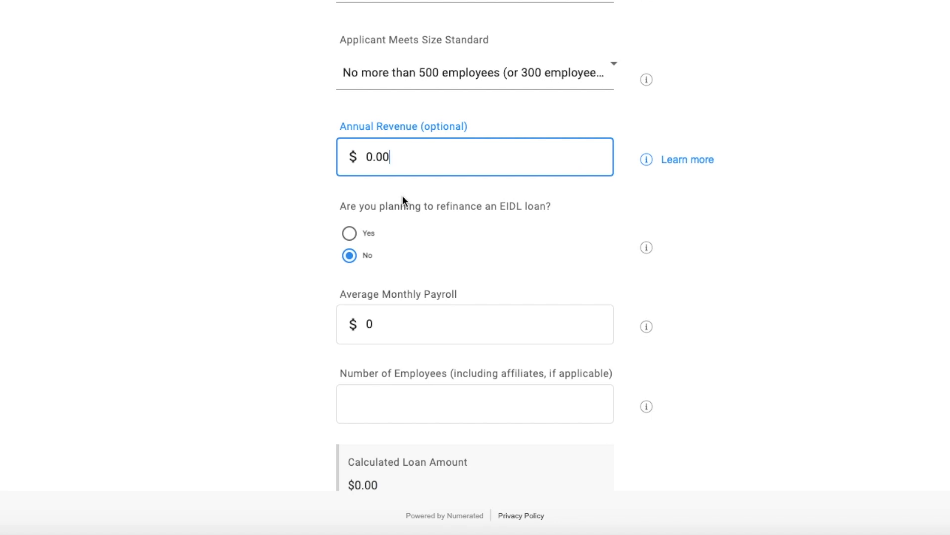
pyautogui.click(351, 233)
pyautogui.scroll(-1, 405, 320)
pyautogui.click(405, 341)
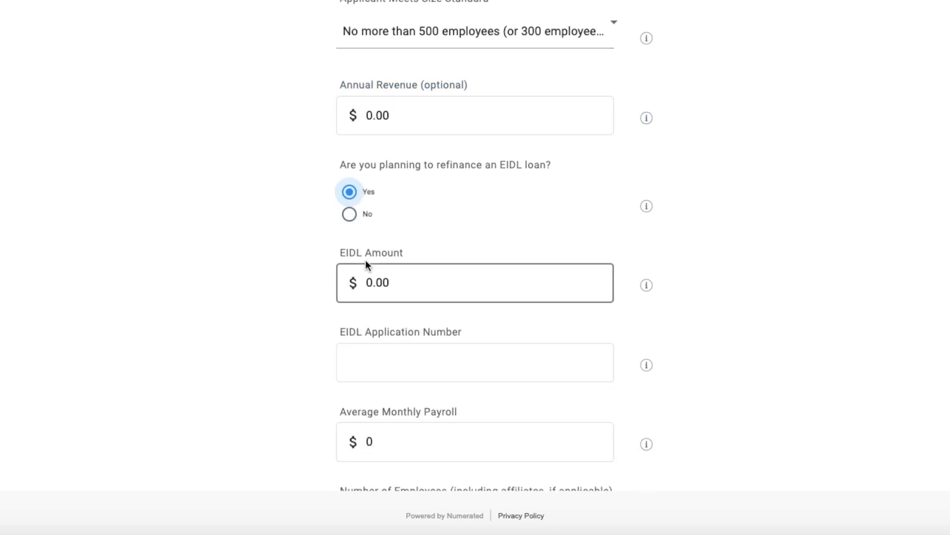
pyautogui.click(364, 222)
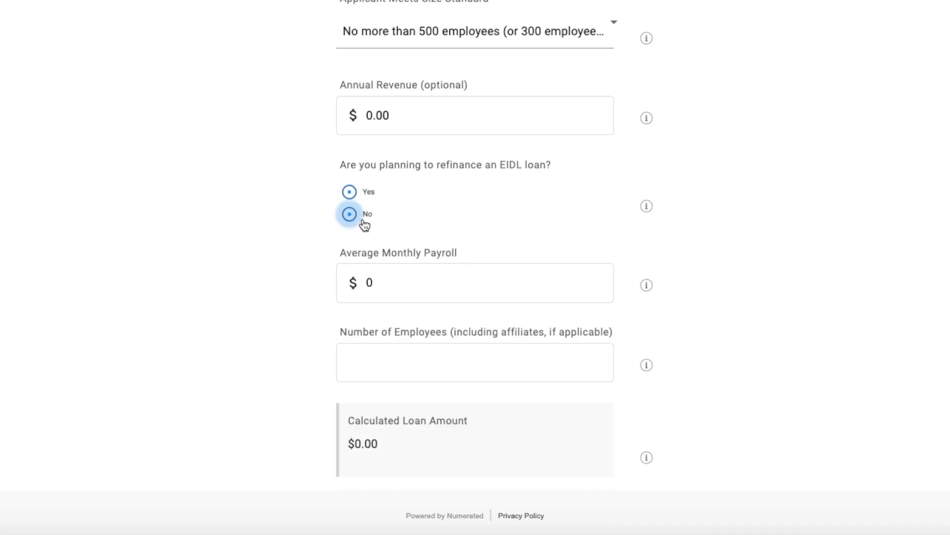
# Set the Average Monthly Payroll to $5,000.
pyautogui.scroll(-2, 272, 282)
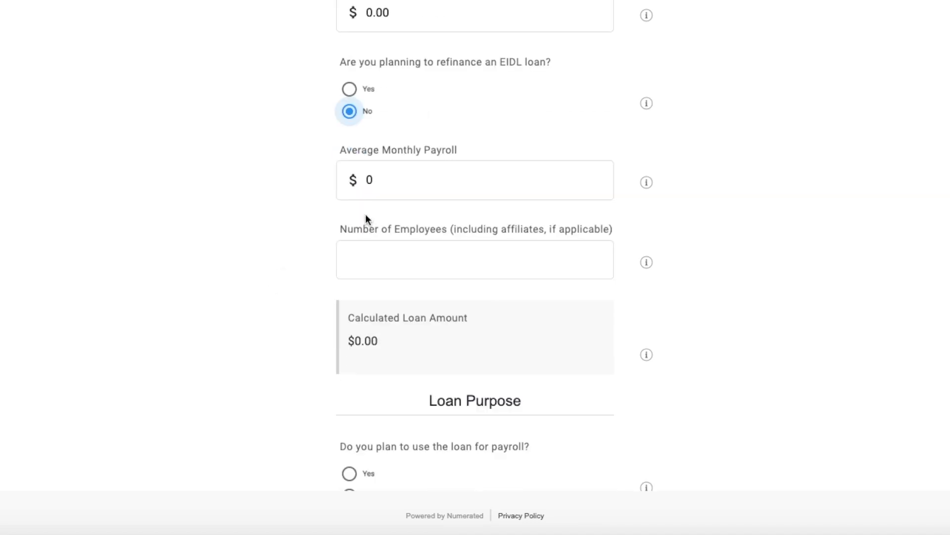
pyautogui.click(403, 185)
pyautogui.scroll(2, 404, 187)
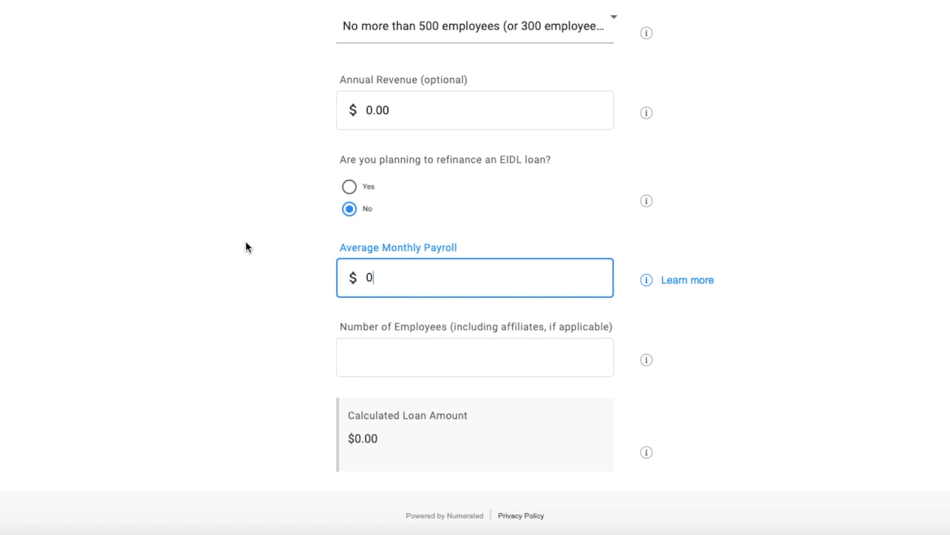
pyautogui.scroll(-3, 267, 299)
pyautogui.press('BackSpace')
pyautogui.write('5000')
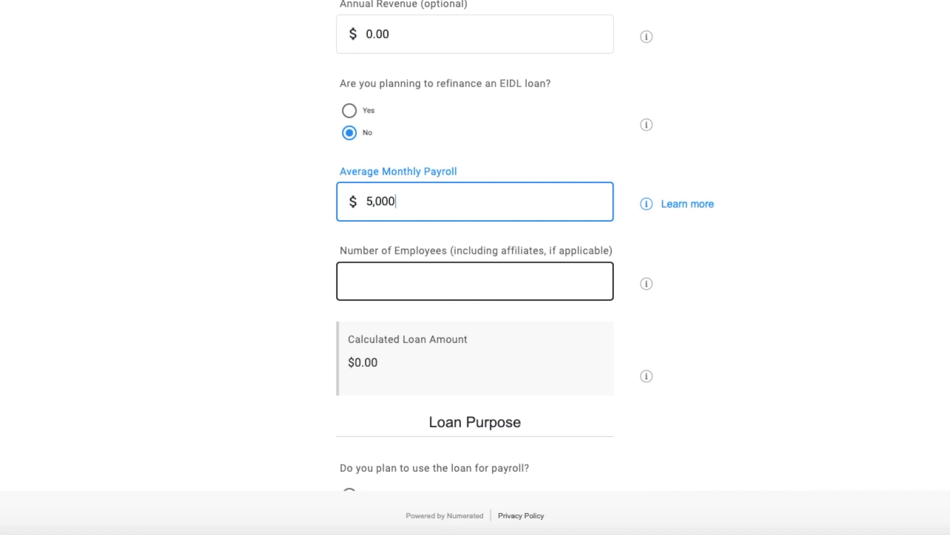
# Enter 1 as the Number of Employees and check the Calculated Loan Amount.
pyautogui.scroll(-4, 274, 187)
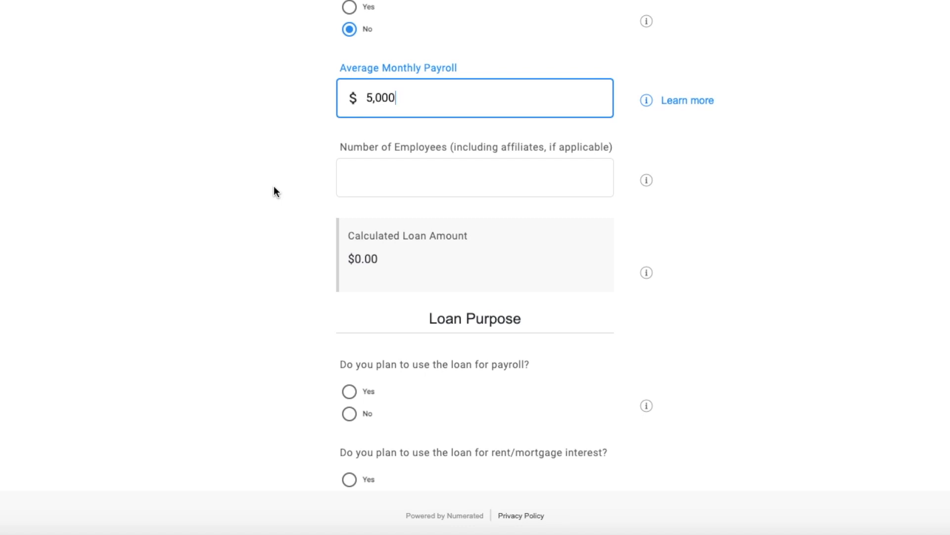
pyautogui.click(464, 172)
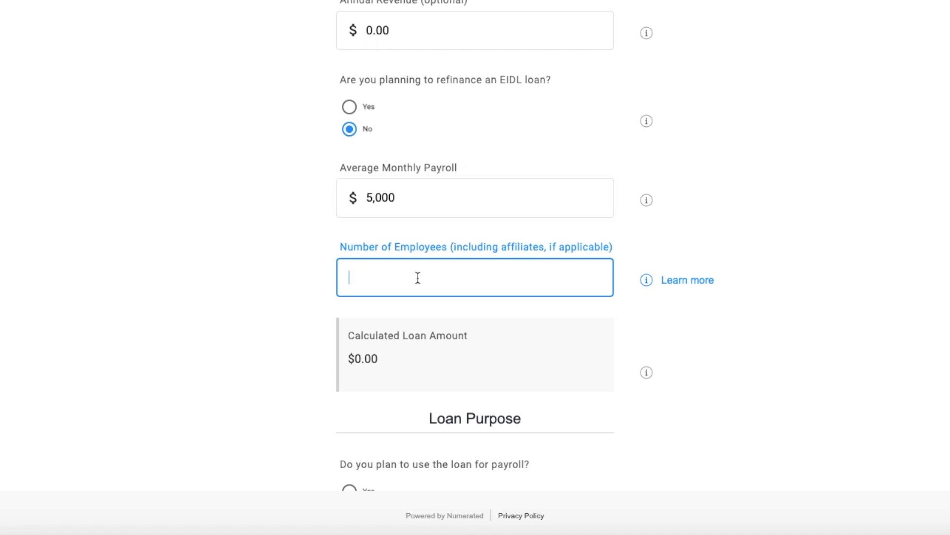
pyautogui.write('1')
pyautogui.scroll(-3, 391, 397)
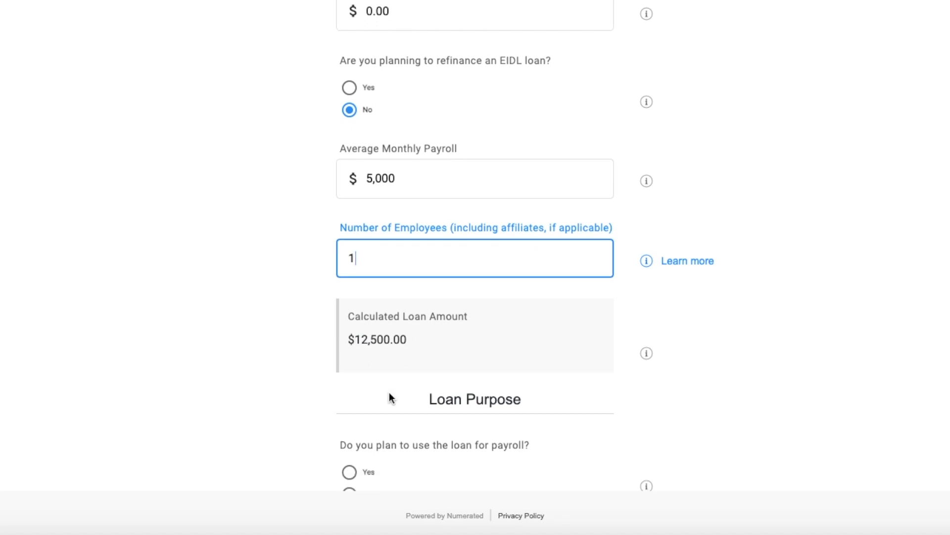
pyautogui.moveTo(404, 281); pyautogui.dragTo(354, 279)
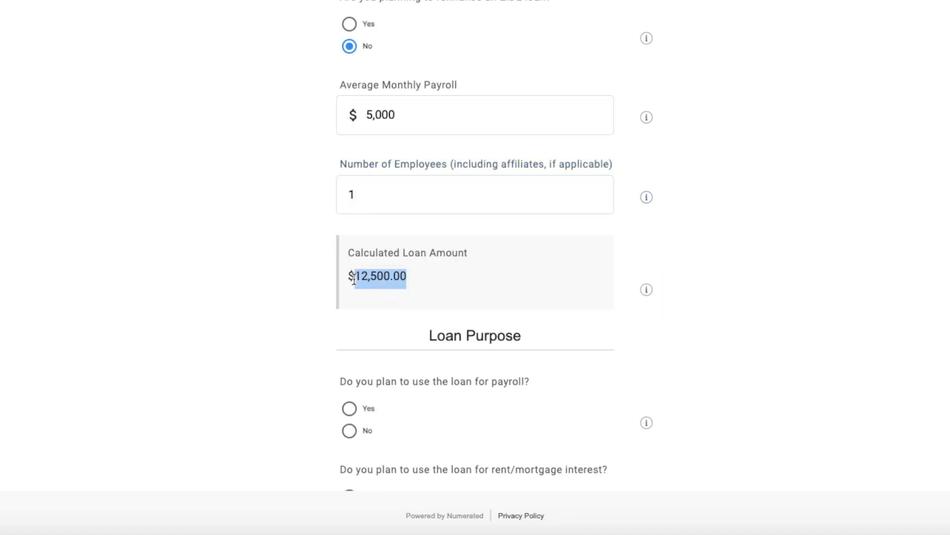
pyautogui.click(271, 366)
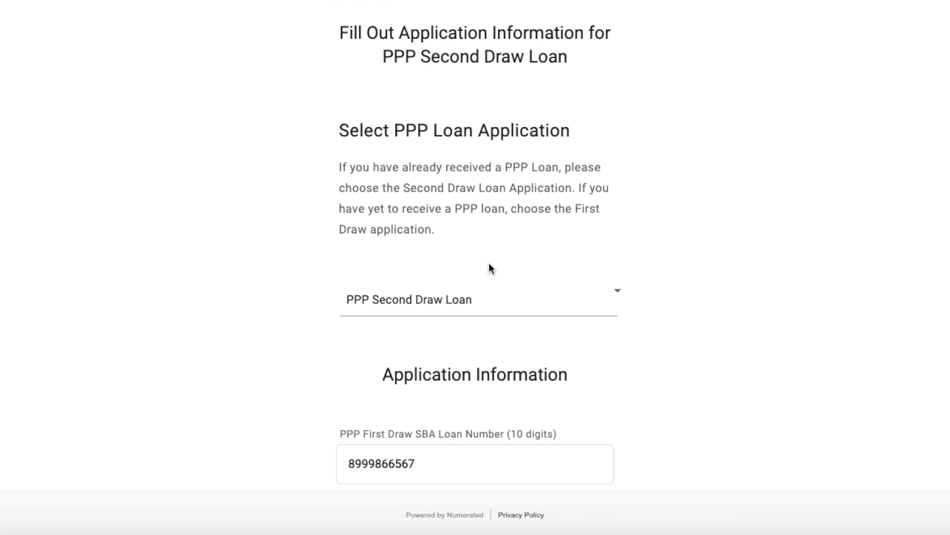
# Review the PPP Second Draw Loan application, from the First Draw SBA loan number through the payroll change question and the calculated loan amount.
pyautogui.scroll(-3, 464, 397)
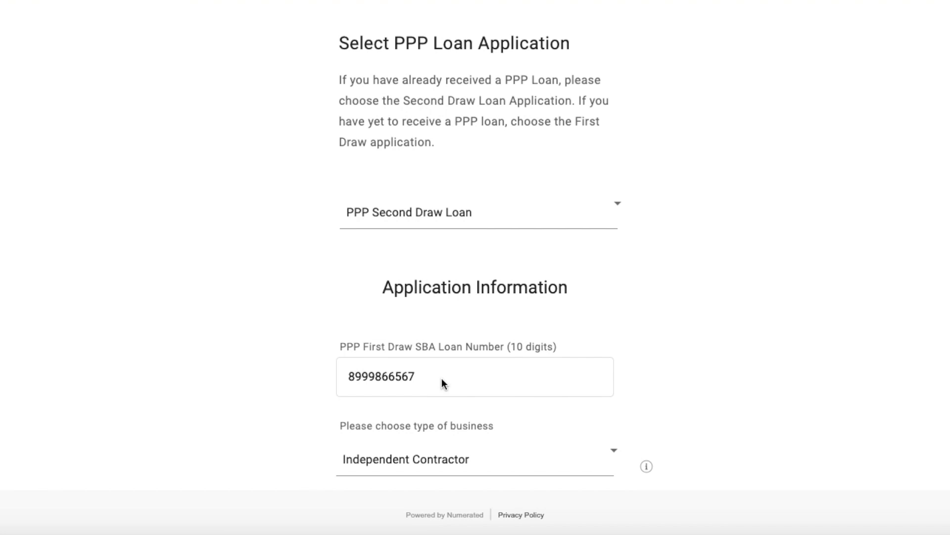
pyautogui.scroll(-2, 442, 378)
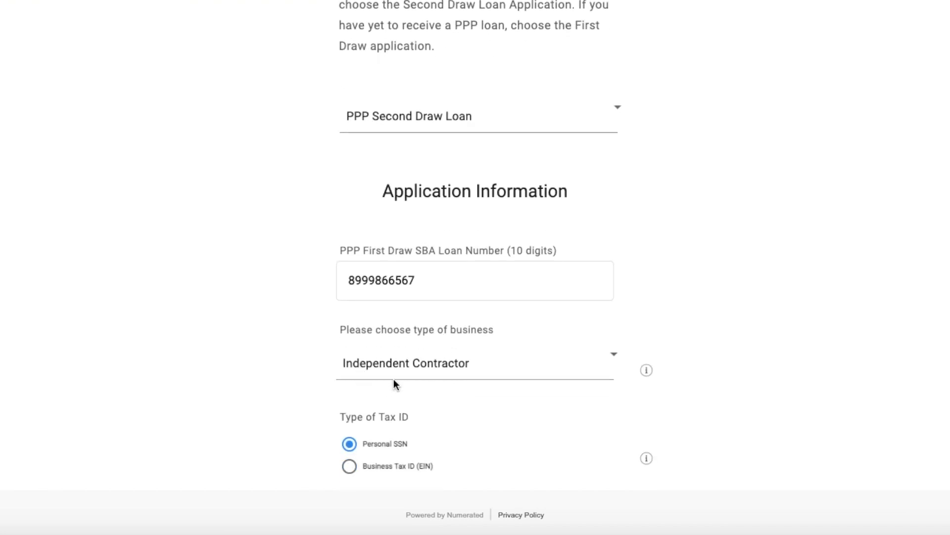
pyautogui.scroll(-1, 394, 381)
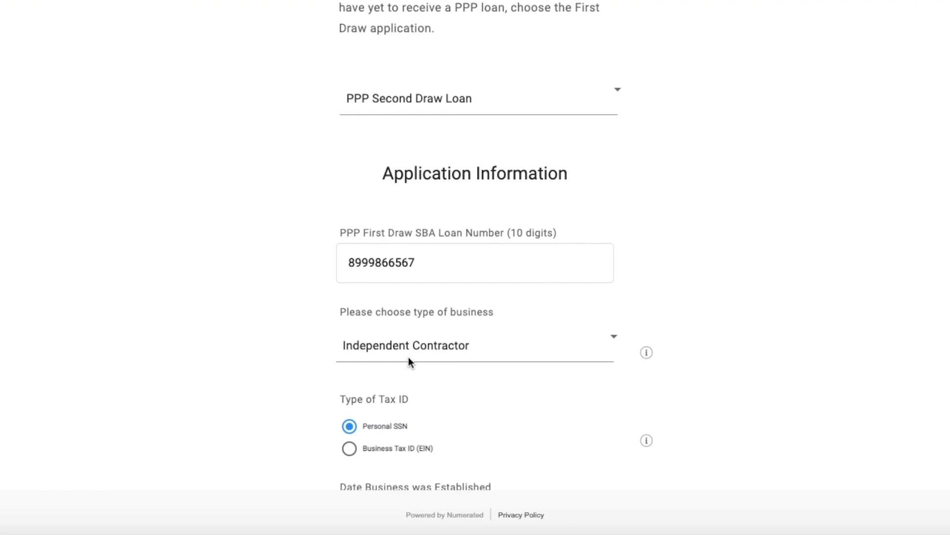
pyautogui.scroll(-2, 447, 396)
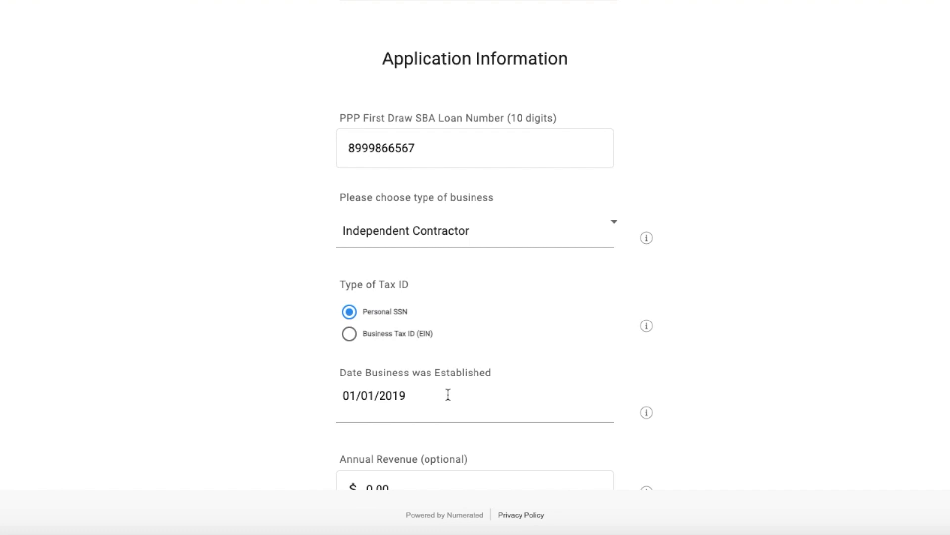
pyautogui.scroll(-2, 239, 309)
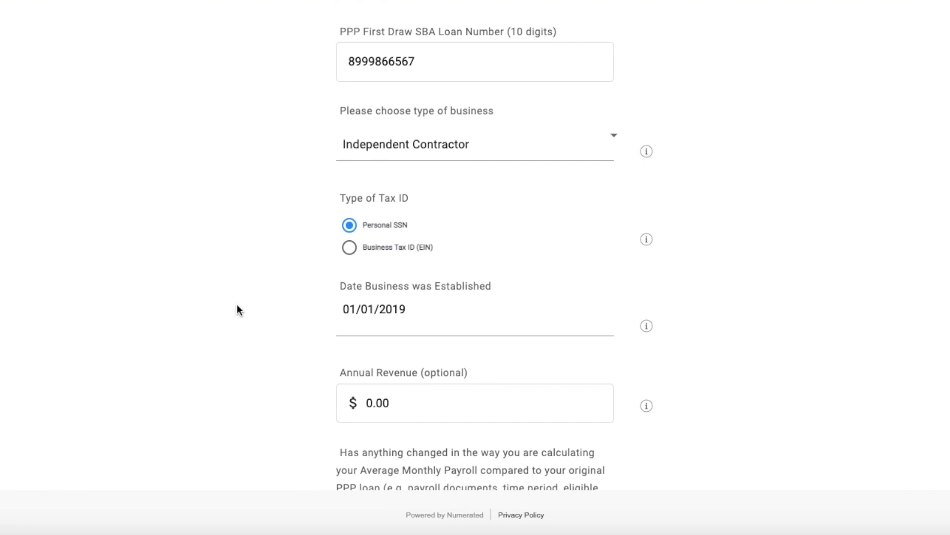
pyautogui.scroll(-4, 237, 305)
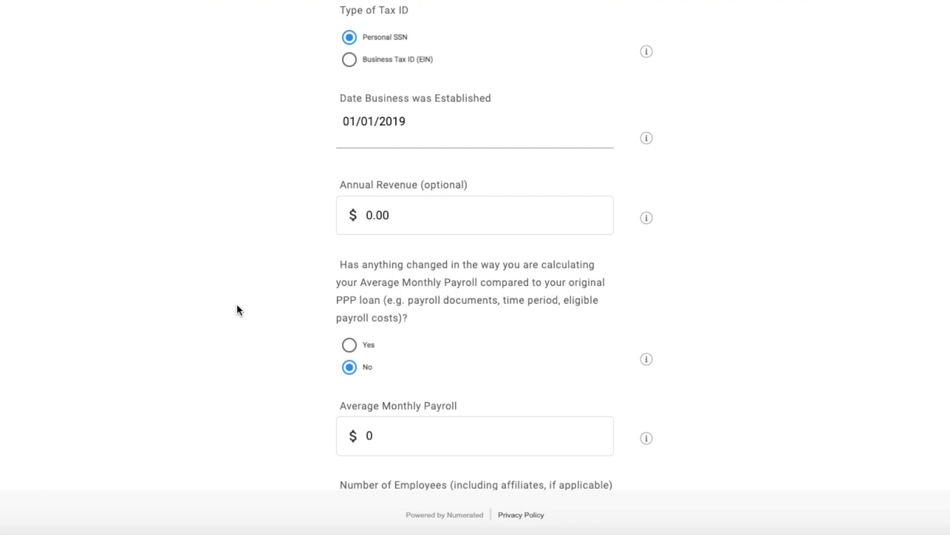
pyautogui.scroll(-3, 238, 309)
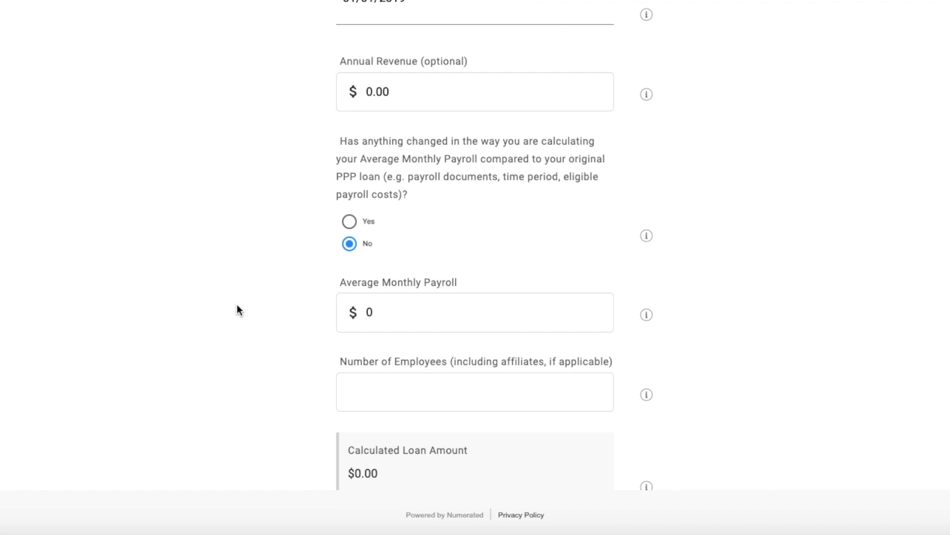
pyautogui.scroll(-2, 238, 306)
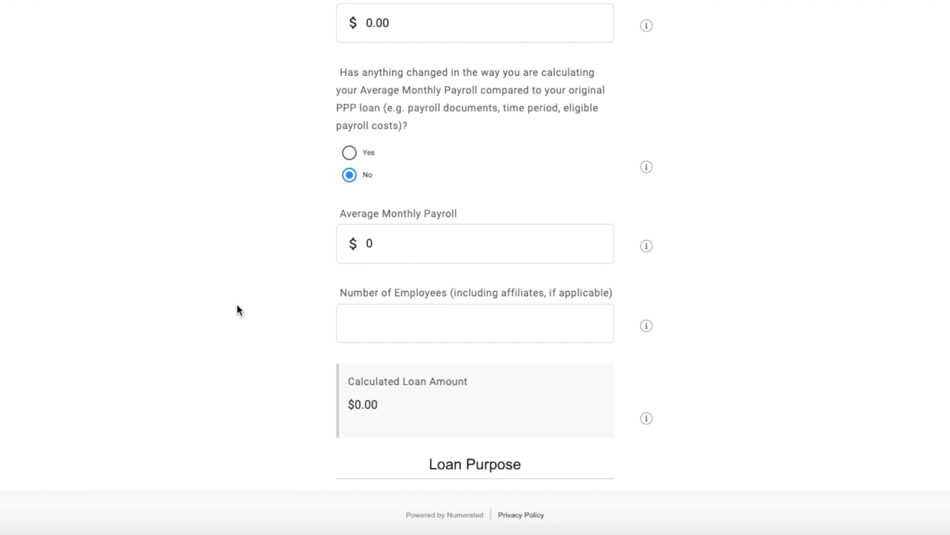
pyautogui.scroll(-2, 236, 305)
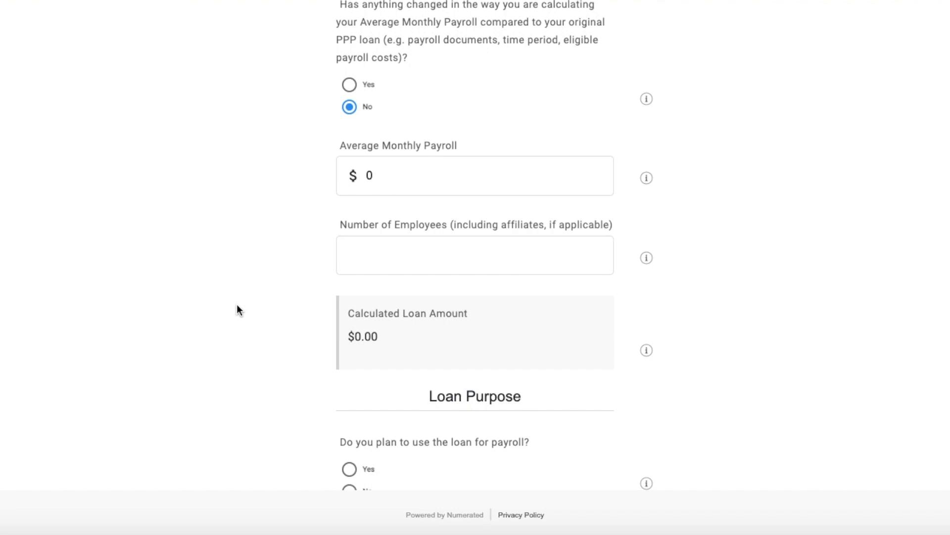
# Under Loan Purpose, answer Yes to using the loan for payroll and No to rent/mortgage interest and utilities.
pyautogui.scroll(-7, 502, 265)
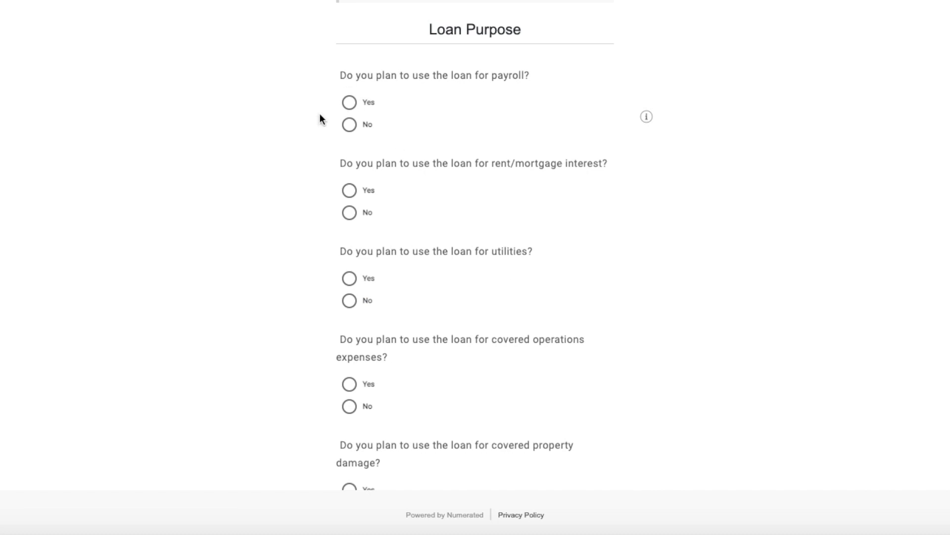
pyautogui.click(352, 111)
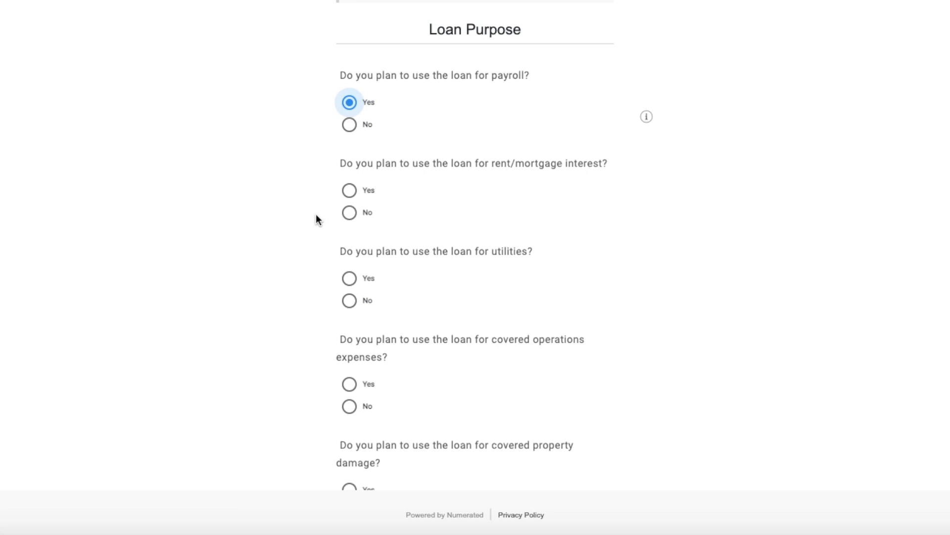
pyautogui.click(358, 219)
pyautogui.scroll(-2, 308, 269)
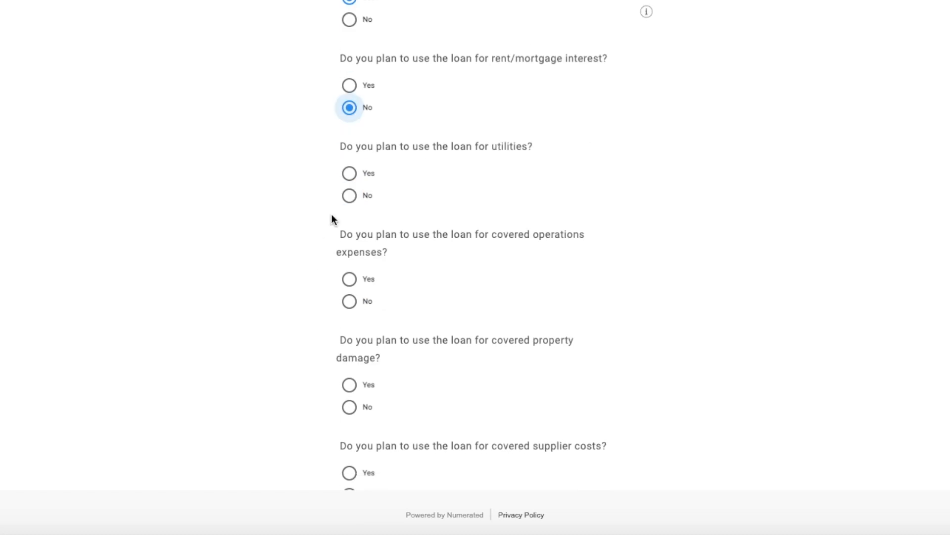
pyautogui.click(350, 196)
# Answer No to using the loan for covered operations expenses, covered property damage and covered supplier costs.
pyautogui.scroll(-2, 315, 296)
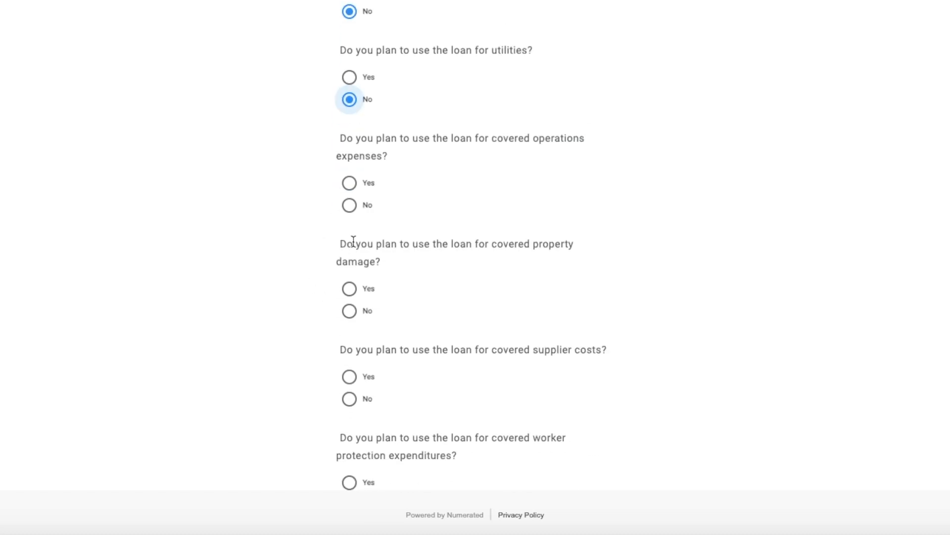
pyautogui.click(350, 210)
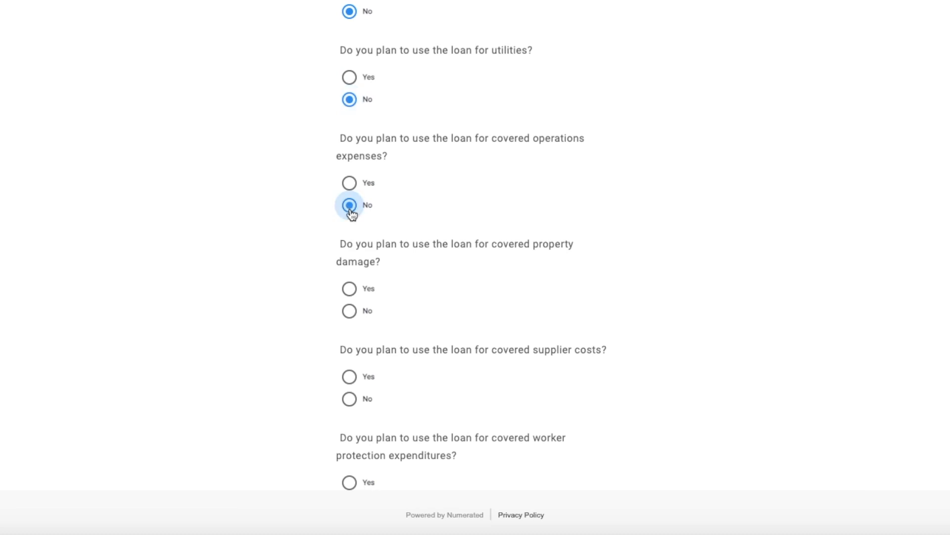
pyautogui.click(349, 317)
pyautogui.scroll(-1, 350, 316)
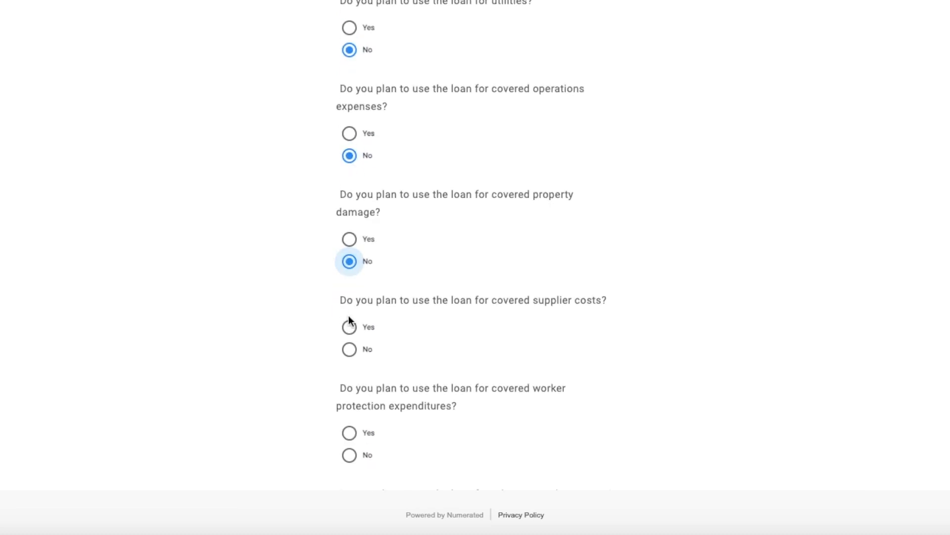
pyautogui.click(352, 350)
pyautogui.scroll(-2, 353, 350)
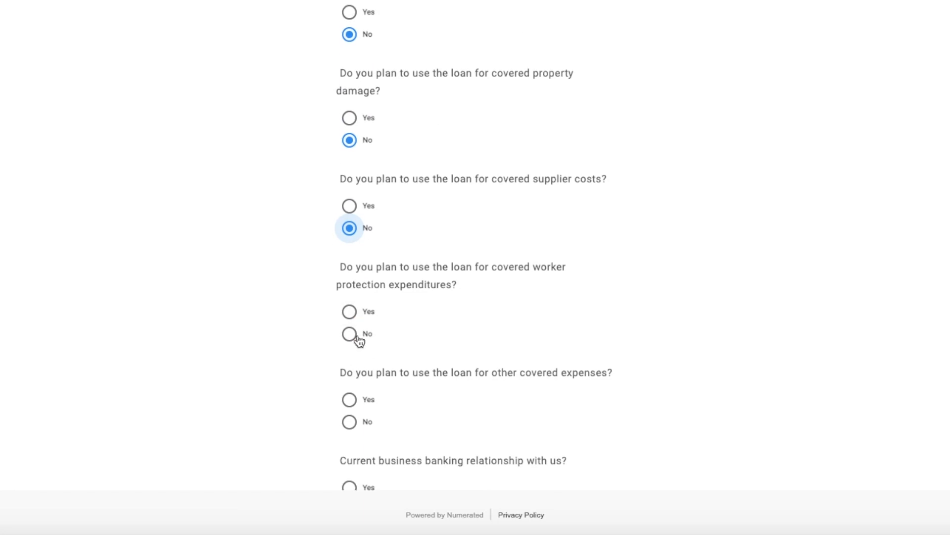
# Answer No to using the loan for covered worker protection expenditures and other covered expenses, and No to a current business banking relationship.
pyautogui.click(357, 337)
pyautogui.scroll(-2, 358, 337)
pyautogui.scroll(-1, 358, 340)
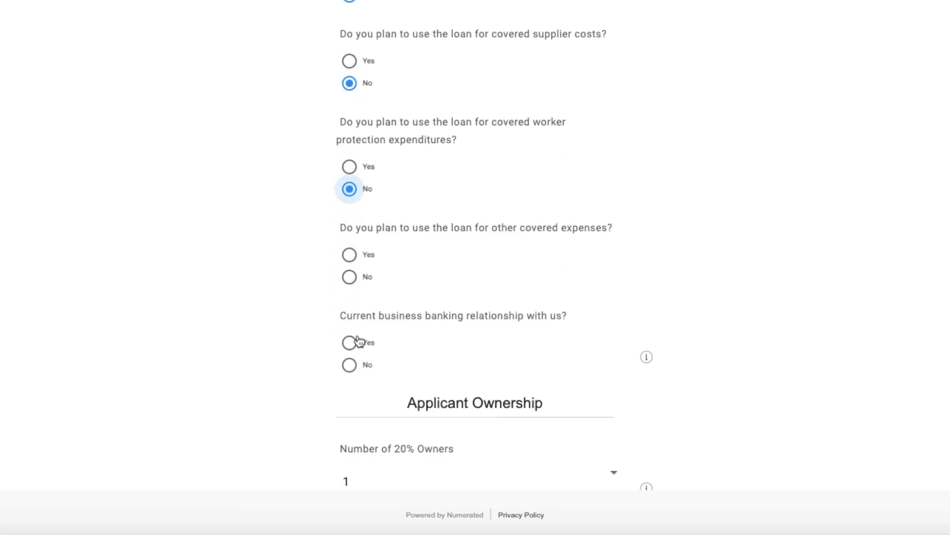
pyautogui.click(350, 281)
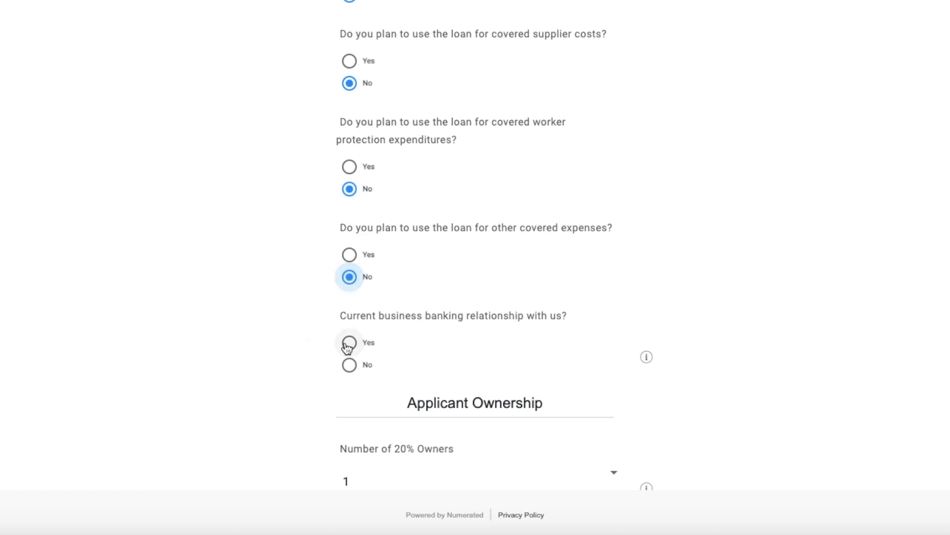
pyautogui.click(350, 366)
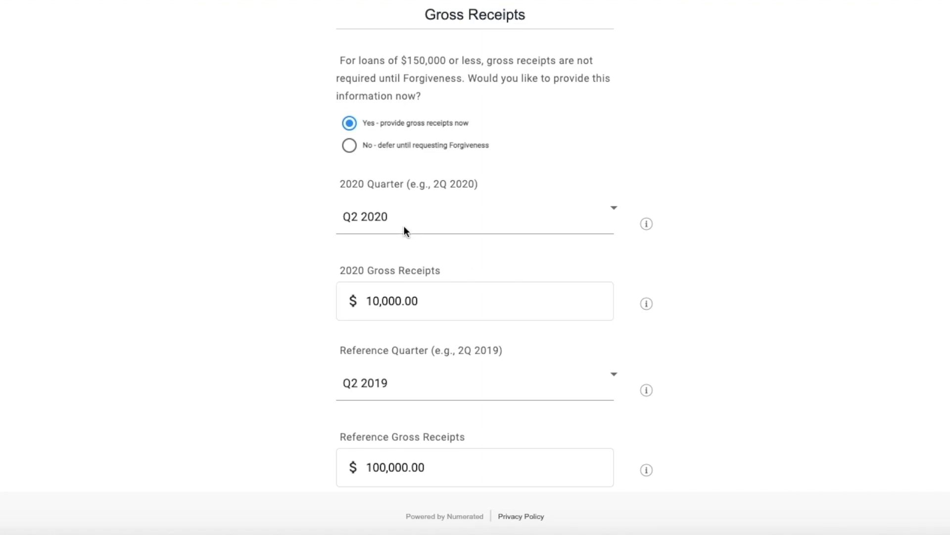
# Under Gross Receipts, select Q2 2020 as the 2020 Quarter and Q2 2019 as the Reference Quarter.
pyautogui.click(429, 231)
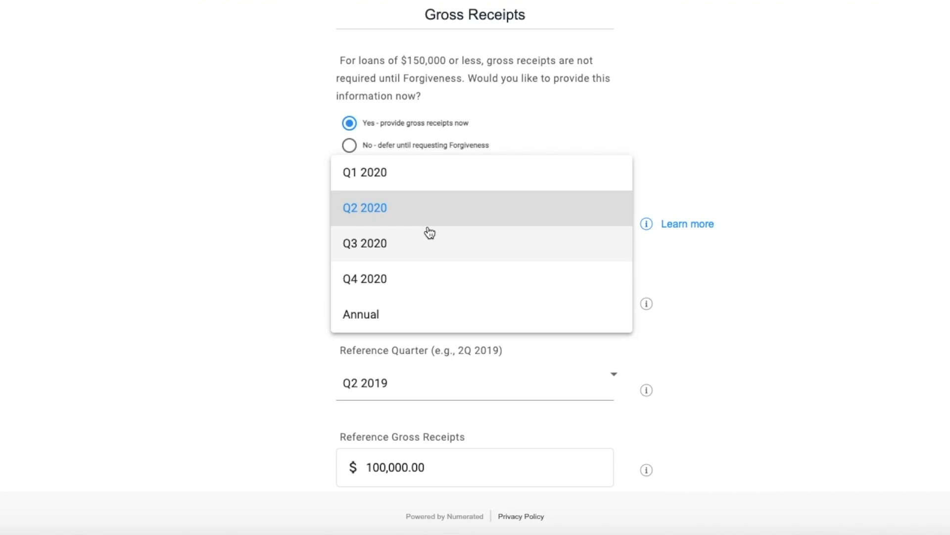
pyautogui.click(403, 214)
pyautogui.scroll(-2, 421, 352)
pyautogui.scroll(-2, 306, 290)
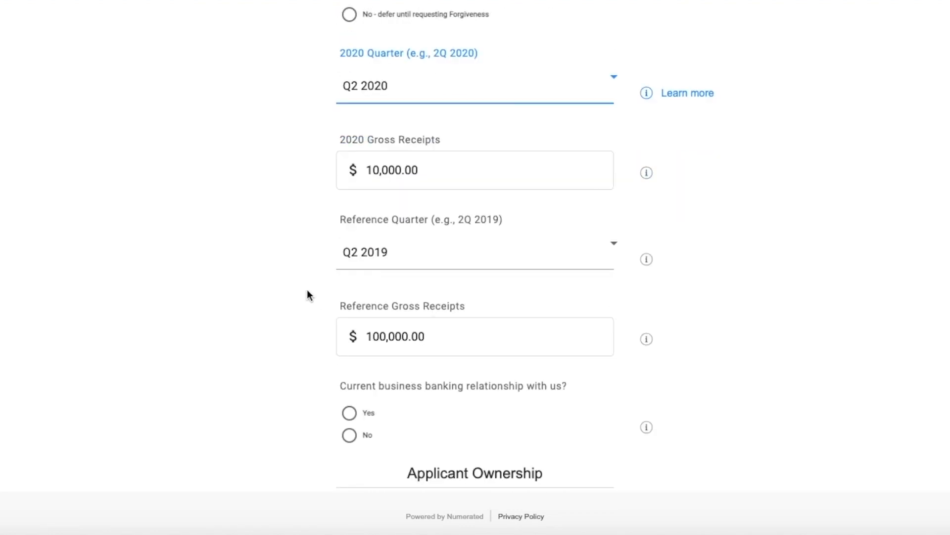
pyautogui.click(386, 268)
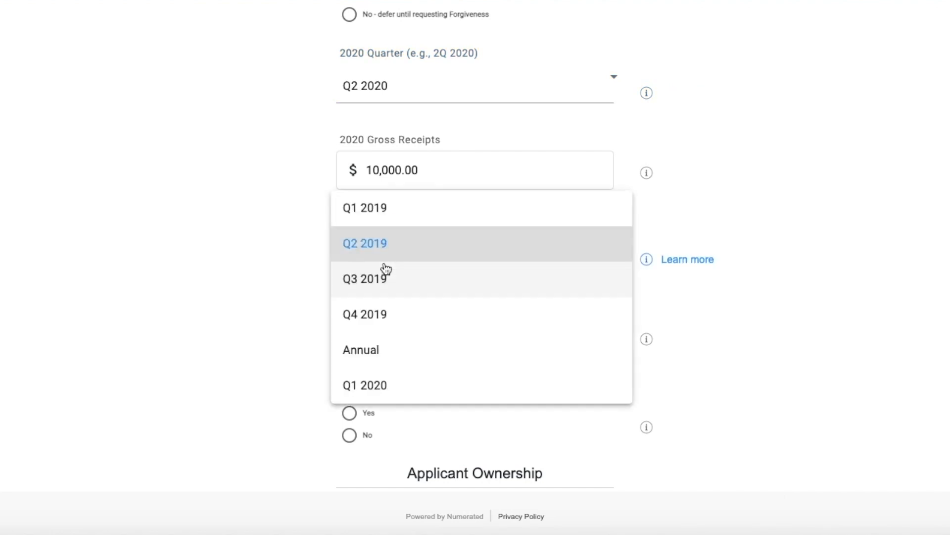
pyautogui.click(378, 243)
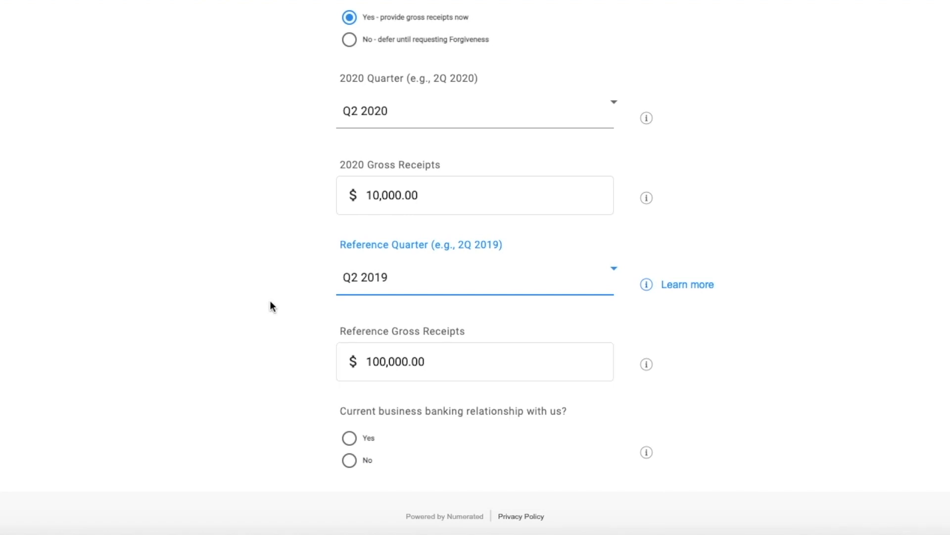
# Answer No to the current business banking relationship question below the Reference Gross Receipts.
pyautogui.scroll(-2, 269, 301)
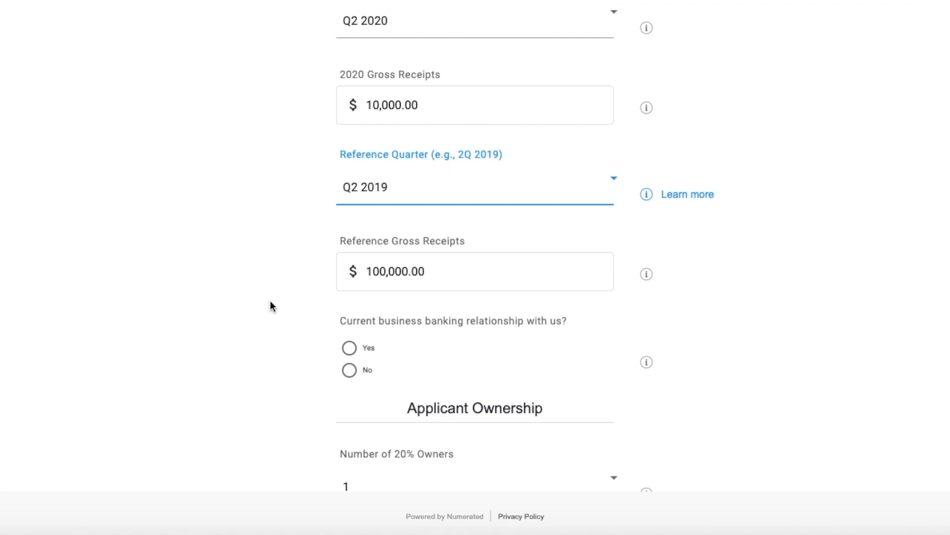
pyautogui.scroll(-1, 300, 331)
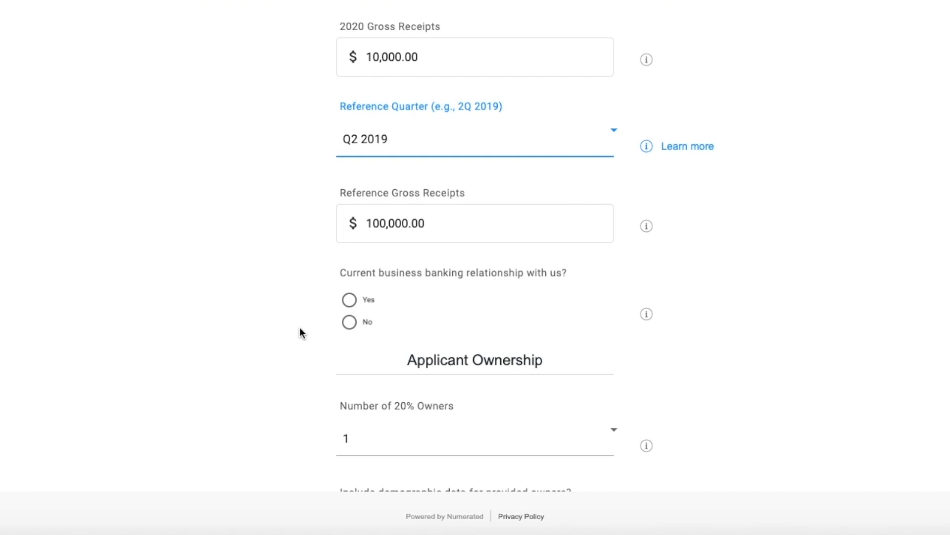
pyautogui.click(350, 323)
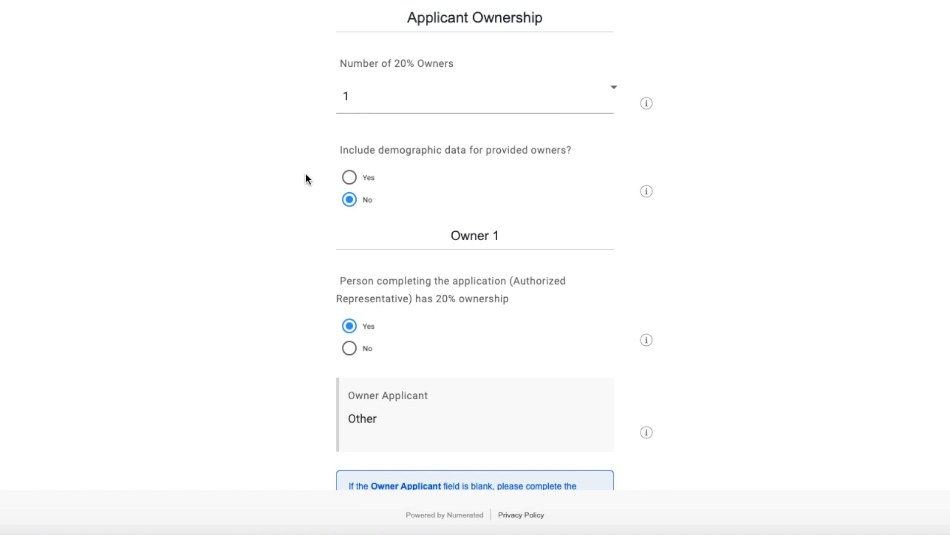
# Check the Applicant Ownership answers and enter 100 as Owner 1's Ownership %.
pyautogui.scroll(-2, 284, 269)
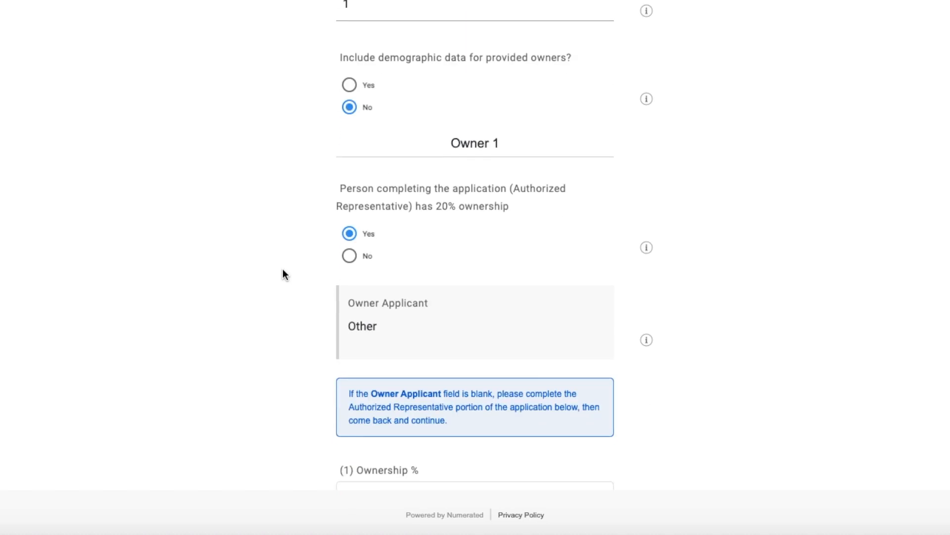
pyautogui.scroll(-2, 283, 270)
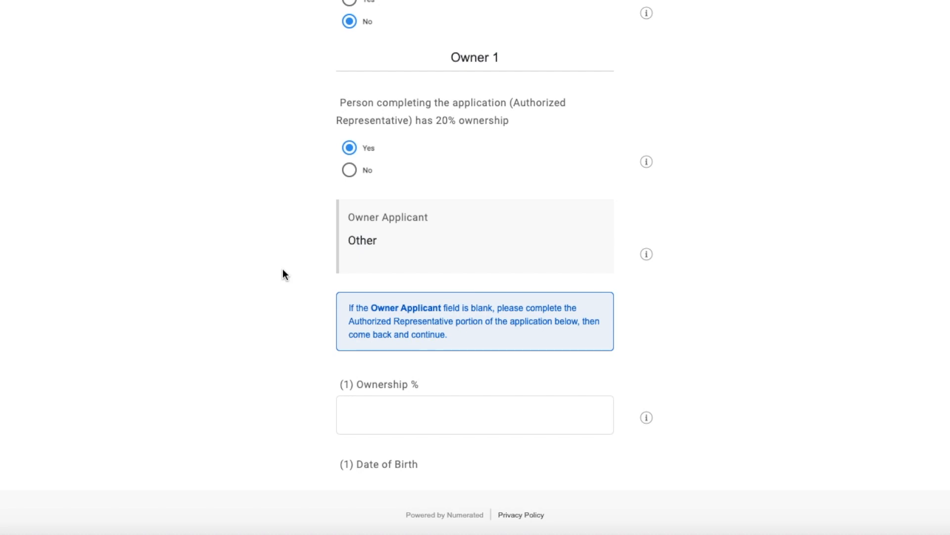
pyautogui.scroll(-1, 347, 248)
pyautogui.scroll(-1, 367, 181)
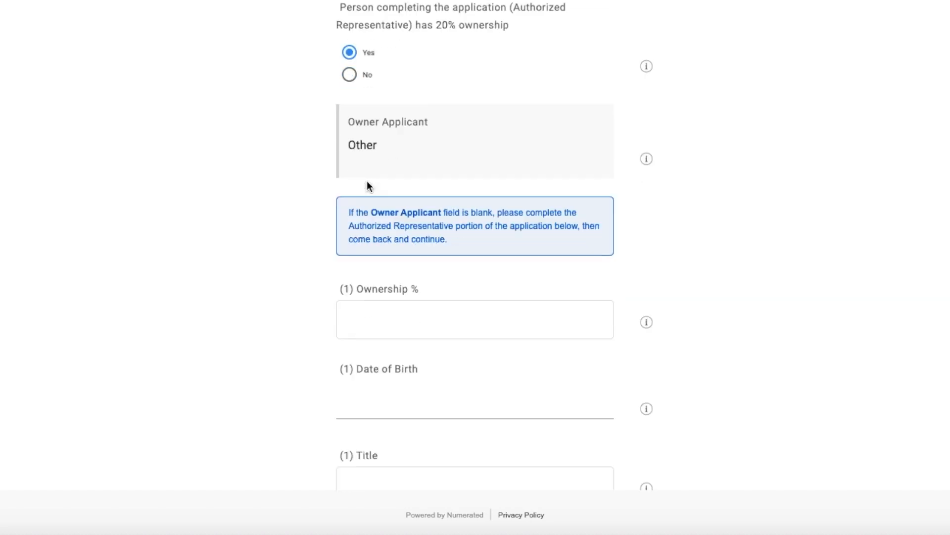
pyautogui.click(363, 283)
pyautogui.scroll(-1, 373, 289)
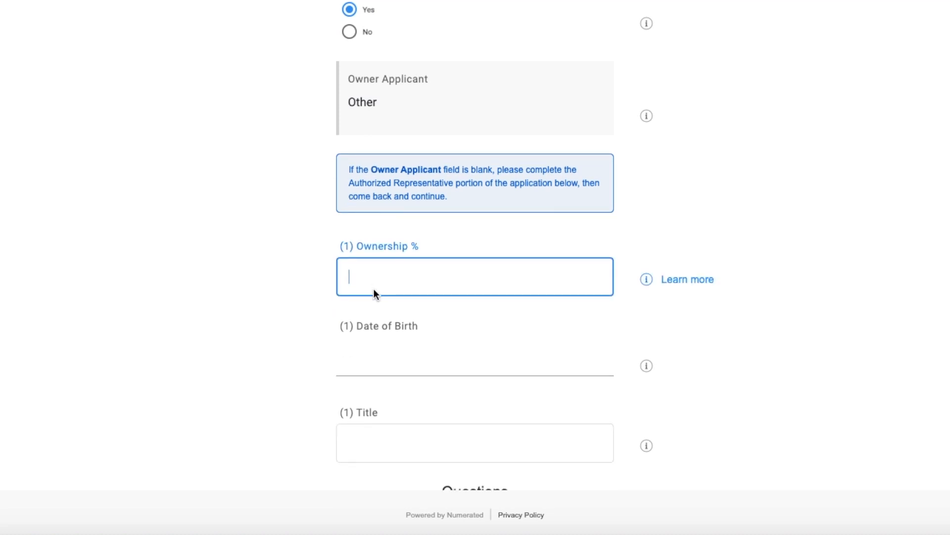
pyautogui.write('100')
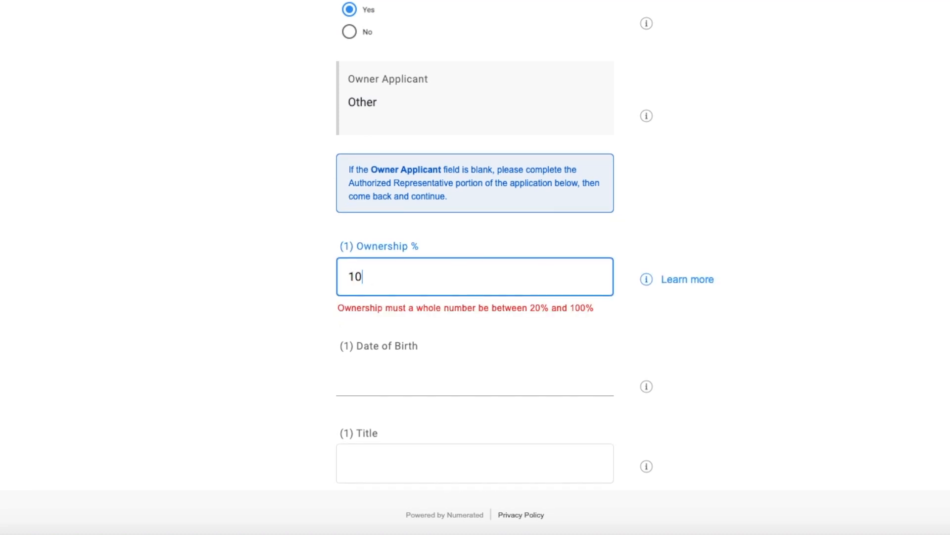
# Enter Owner 1's date of birth and set the title to Owner.
pyautogui.click(390, 350)
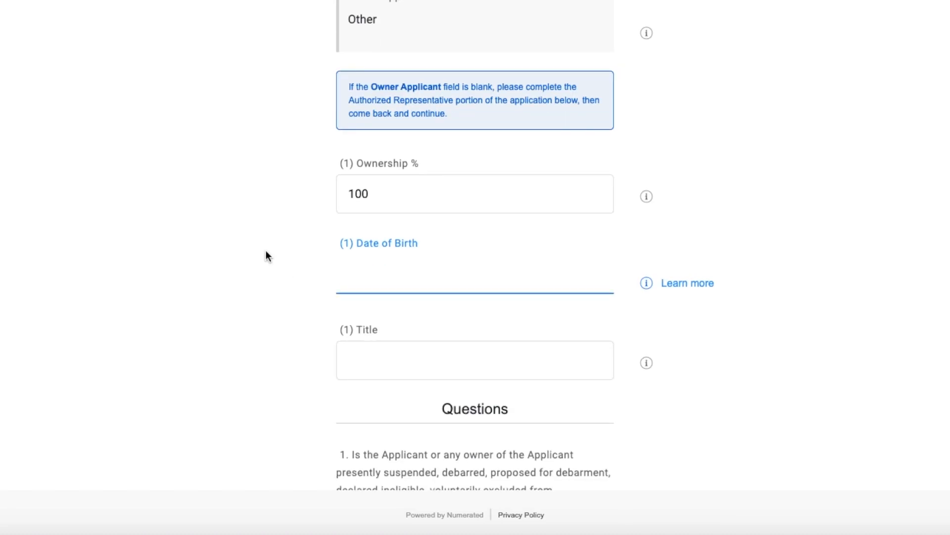
pyautogui.write('01/01/')
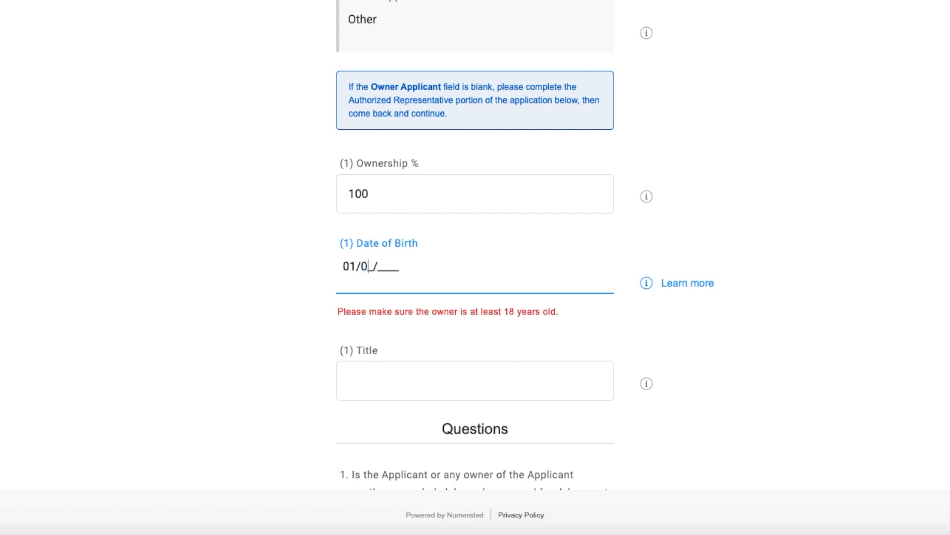
pyautogui.write('2000')
pyautogui.click(373, 362)
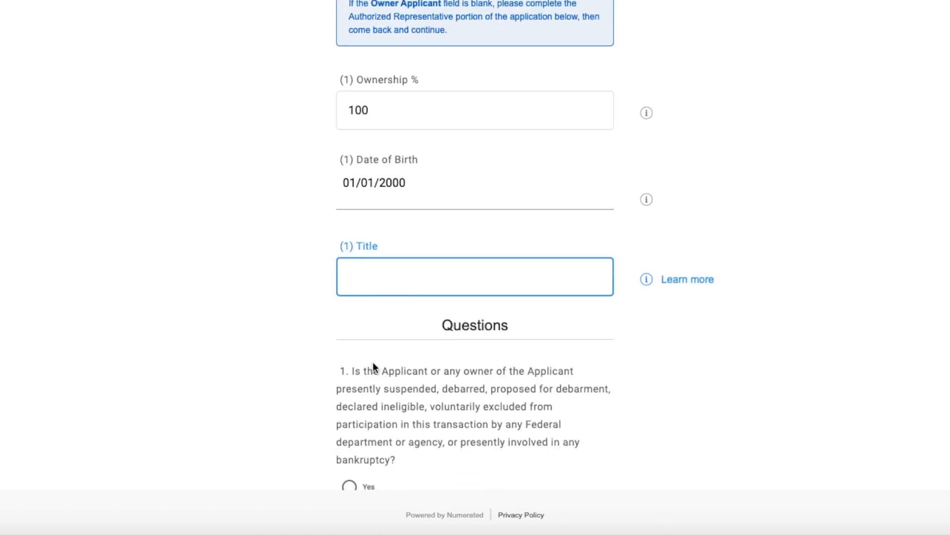
pyautogui.write('Owb')
pyautogui.press('BackSpace')
pyautogui.write('ner')
# Review eligibility questions 1 through 8, trying Yes on the other-business ownership question and setting it back to No.
pyautogui.scroll(-6, 350, 373)
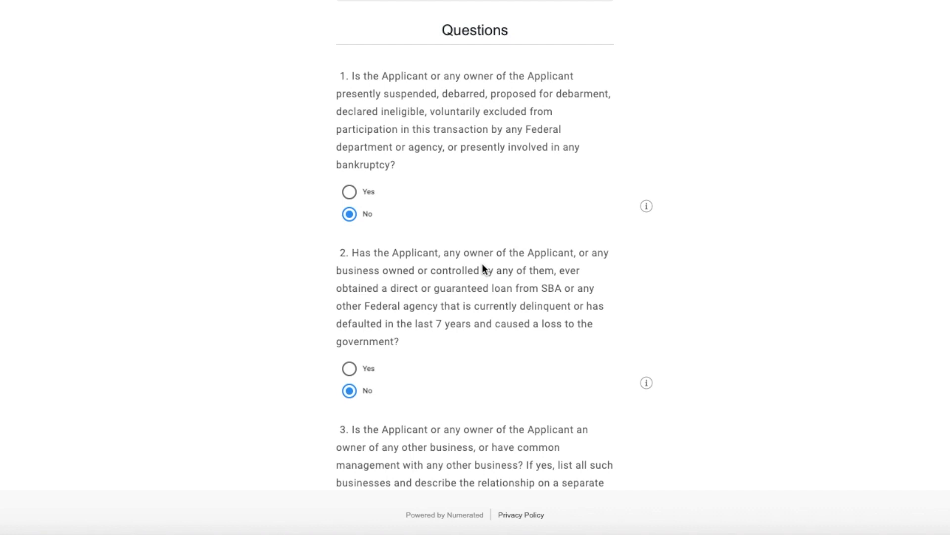
pyautogui.scroll(-2, 370, 139)
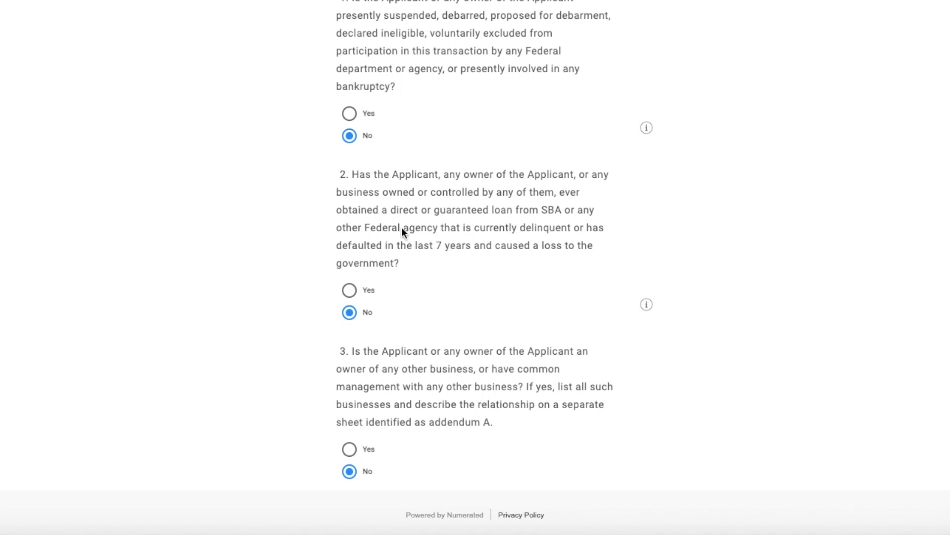
pyautogui.scroll(-9, 230, 251)
pyautogui.scroll(2, 230, 251)
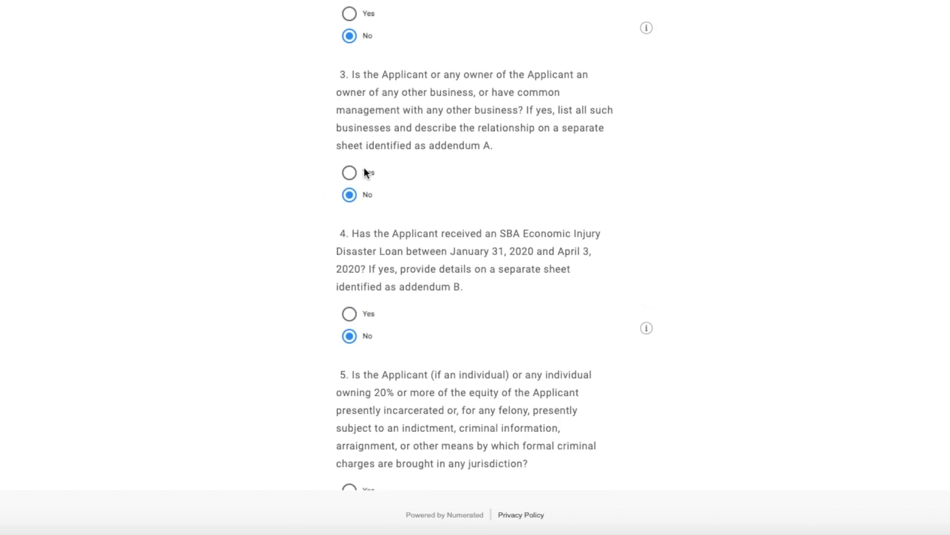
pyautogui.scroll(12, 354, 165)
pyautogui.scroll(-12, 356, 282)
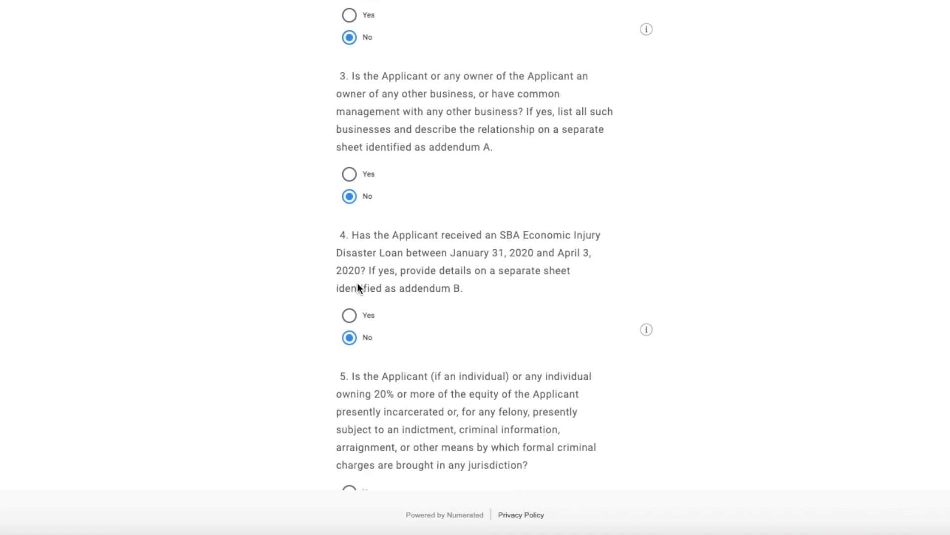
pyautogui.click(350, 175)
pyautogui.click(350, 201)
pyautogui.scroll(-1, 271, 329)
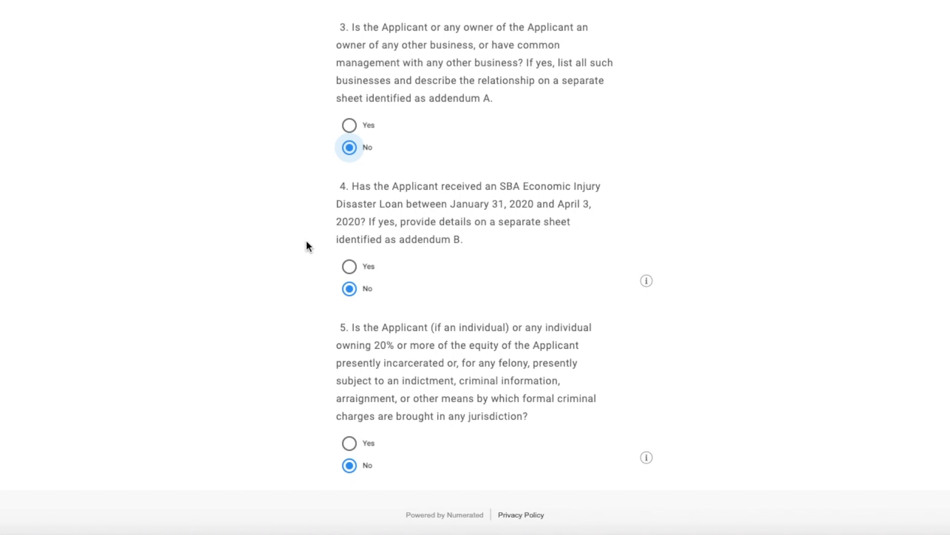
pyautogui.scroll(-4, 307, 246)
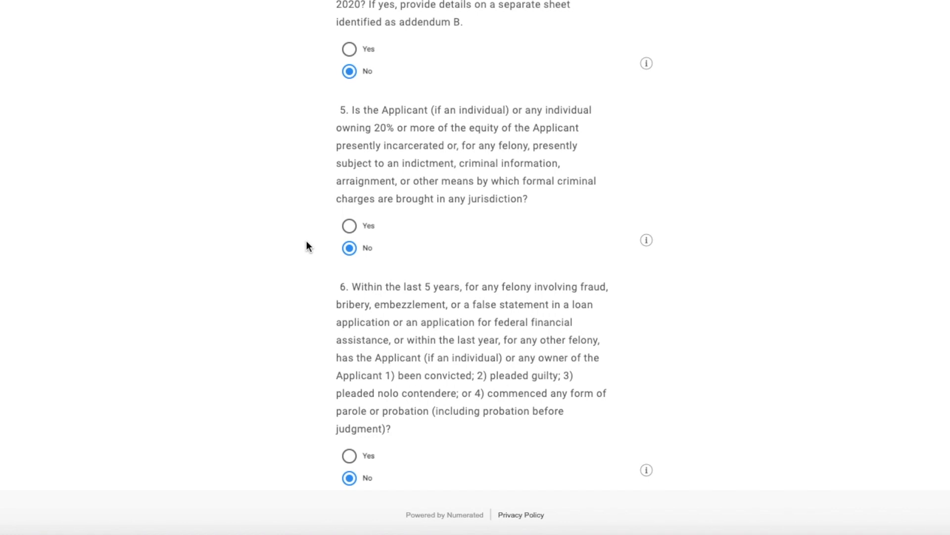
pyautogui.scroll(-5, 306, 243)
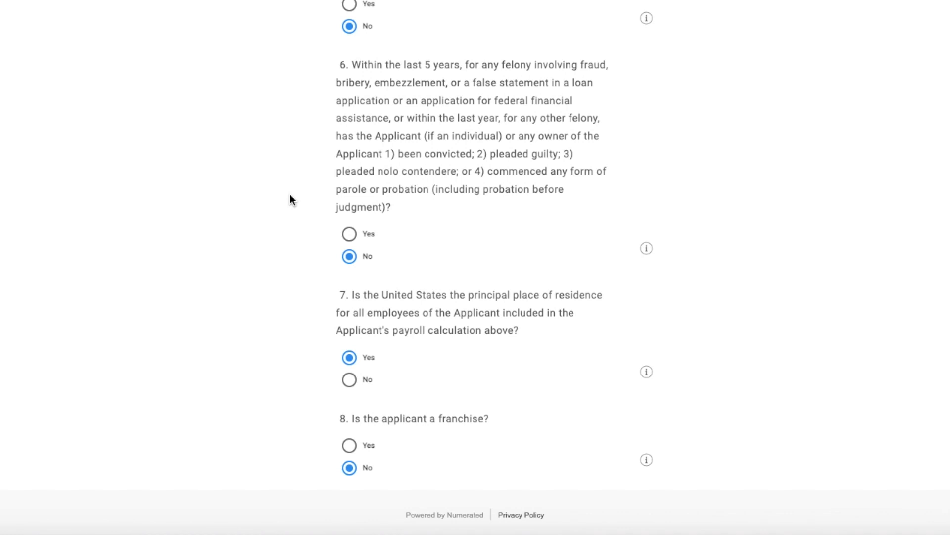
pyautogui.scroll(-4, 290, 196)
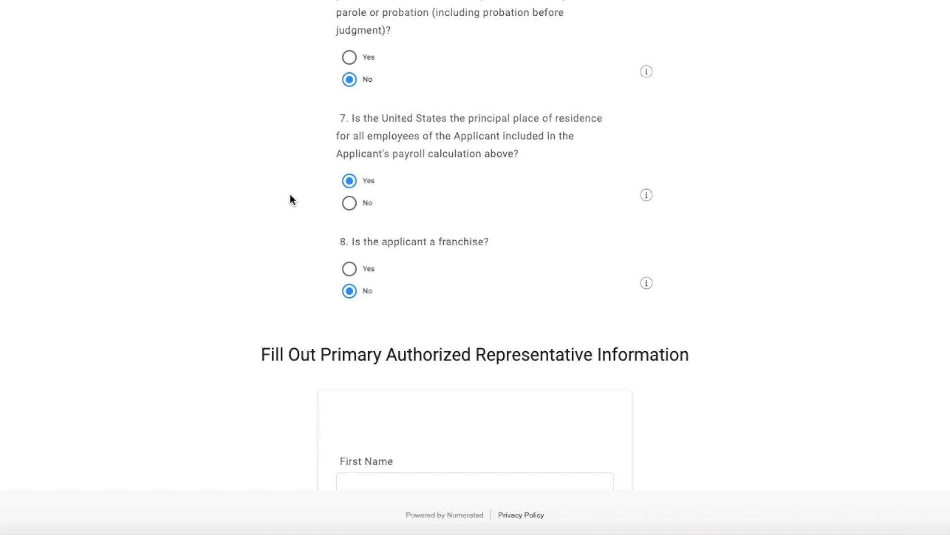
pyautogui.scroll(-1, 291, 196)
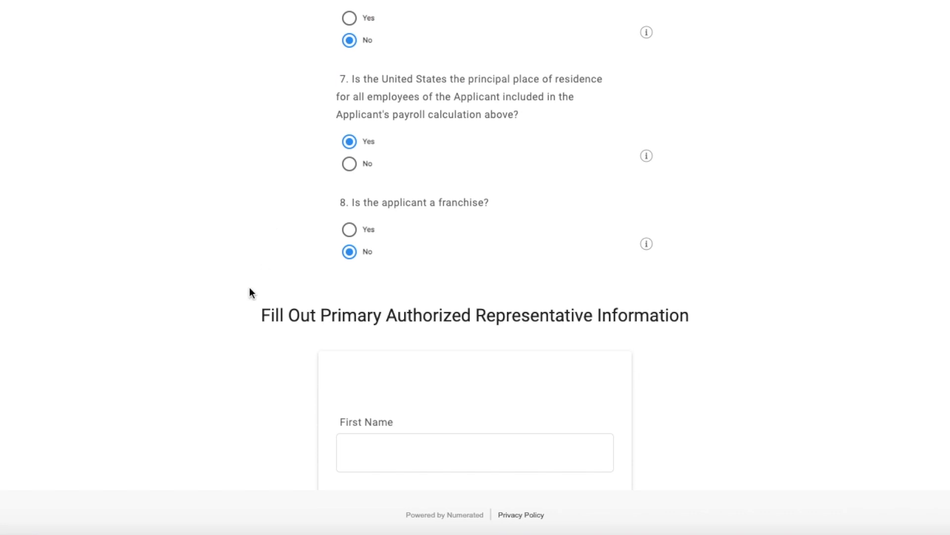
# Enter the primary authorized representative's first name and last name.
pyautogui.scroll(-6, 489, 281)
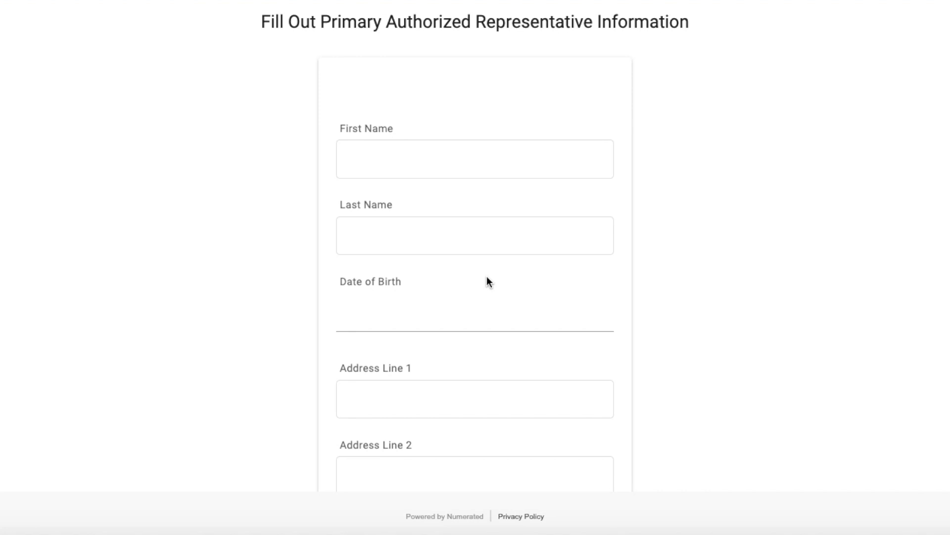
pyautogui.click(405, 171)
pyautogui.scroll(2, 405, 172)
pyautogui.press('Tab')
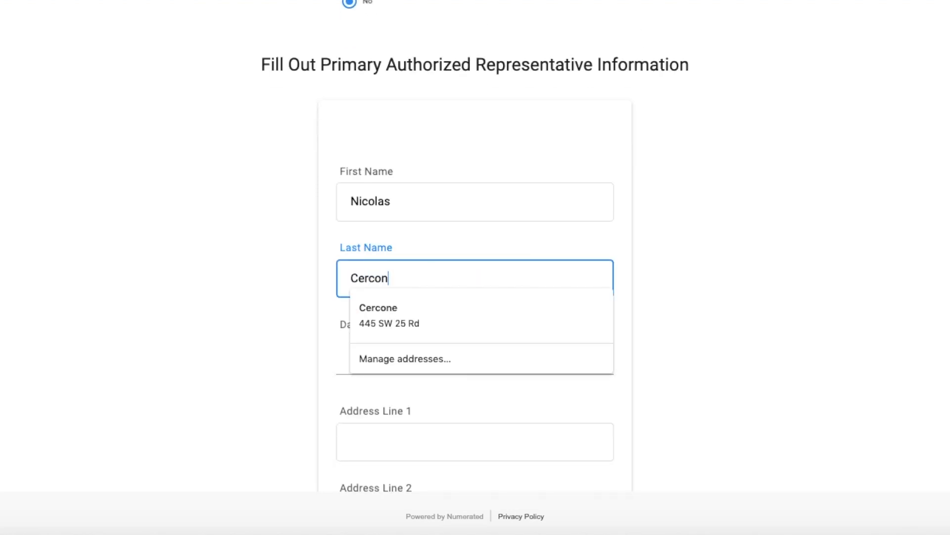
pyautogui.press('Tab')
pyautogui.click(424, 193)
pyautogui.write('e')
# Enter the authorized representative's date of birth in MM/DD/YYYY format.
pyautogui.press('Tab')
pyautogui.write('01')
pyautogui.write('01012000')
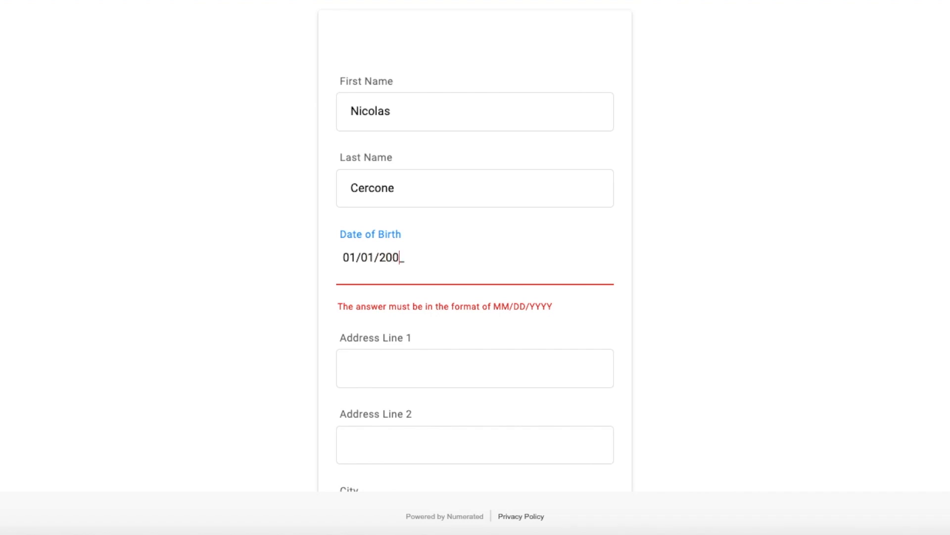
# Enter the representative's street address in Address Line 1 and leave Address Line 2 blank.
pyautogui.press('Tab')
pyautogui.write('999')
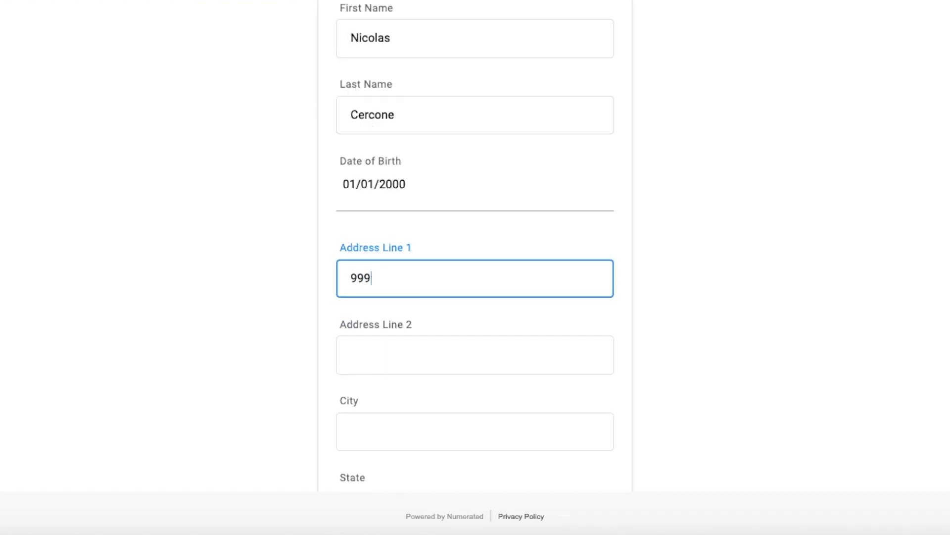
pyautogui.write(' SW  99 ST')
pyautogui.scroll(-1, 417, 267)
pyautogui.click(426, 299)
pyautogui.scroll(-2, 426, 298)
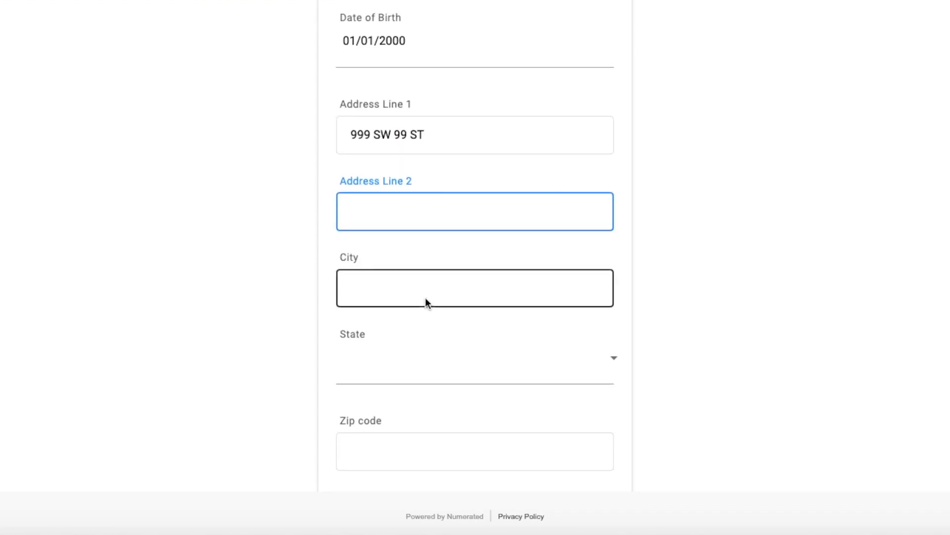
# Fill in the city, state and zip code of the authorized representative's address.
pyautogui.click(425, 298)
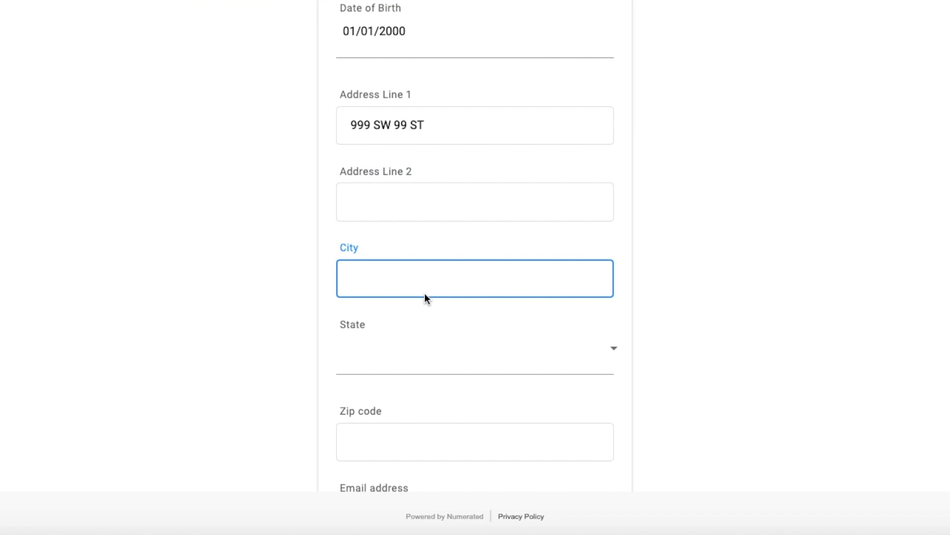
pyautogui.write('Miami')
pyautogui.press('Tab')
pyautogui.press('f')
pyautogui.press('Tab')
pyautogui.write('331')
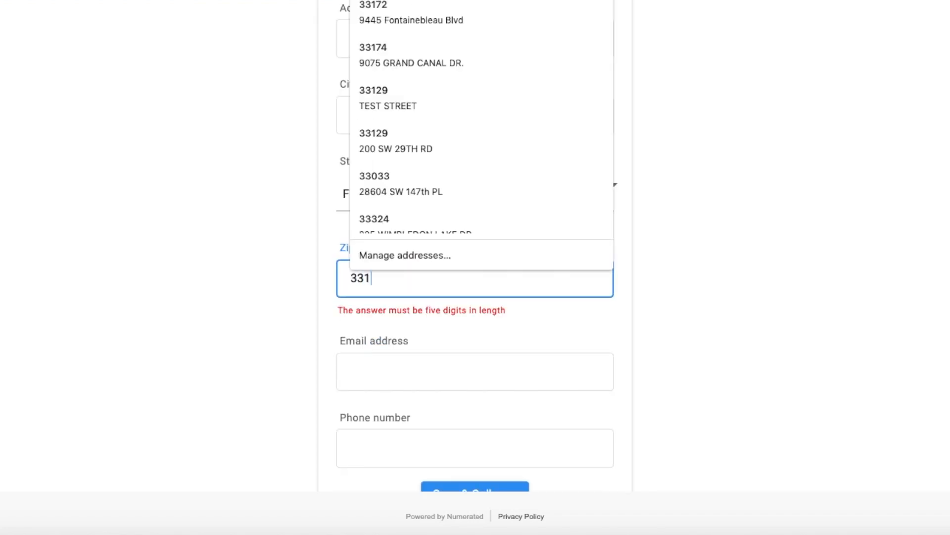
pyautogui.write('29')
pyautogui.click(271, 364)
# Enter the authorized representative's email address.
pyautogui.click(400, 357)
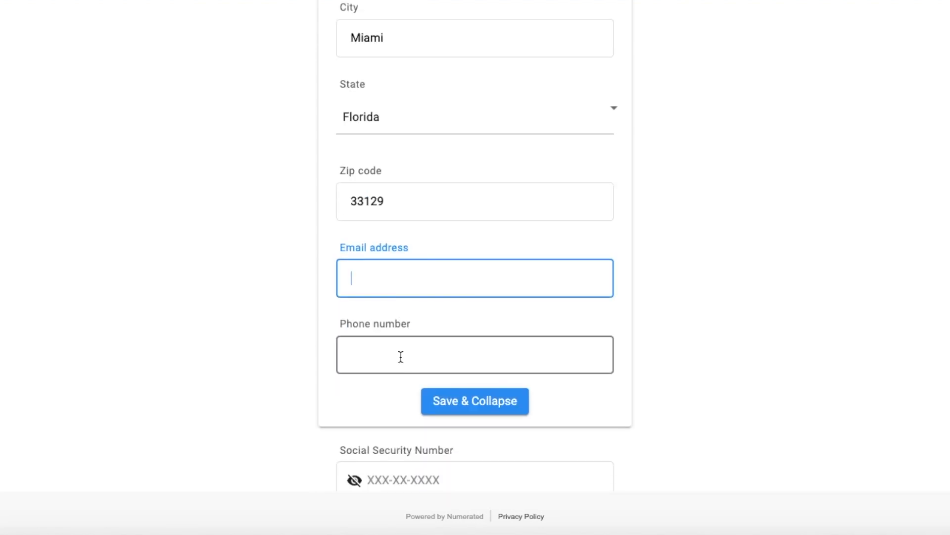
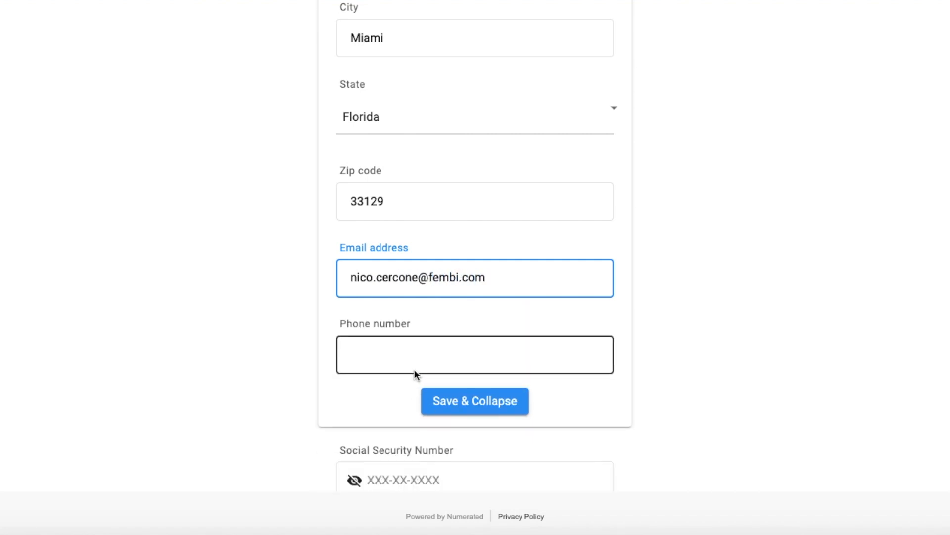
# Enter the authorized representative's phone number, and save and collapse the contact information.
pyautogui.click(415, 370)
pyautogui.write('999) 999-9999')
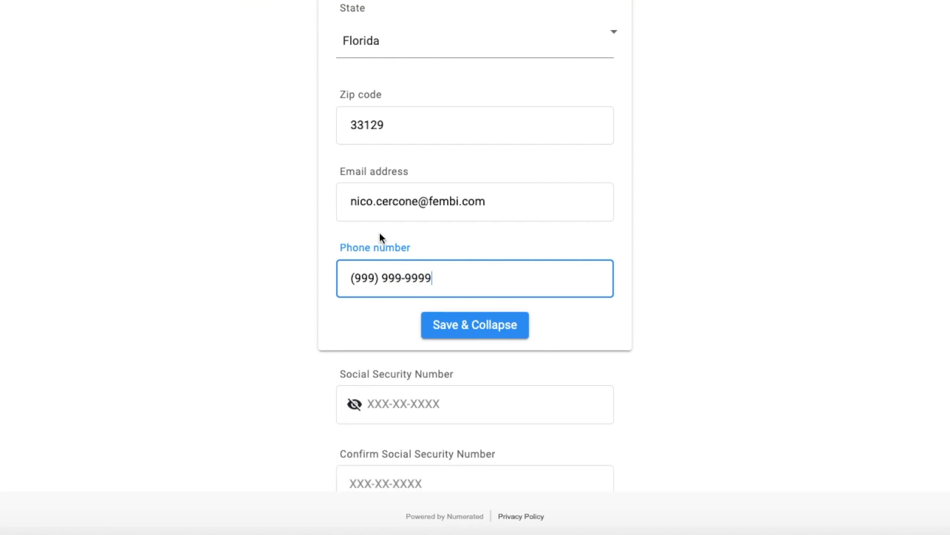
pyautogui.scroll(-2, 347, 349)
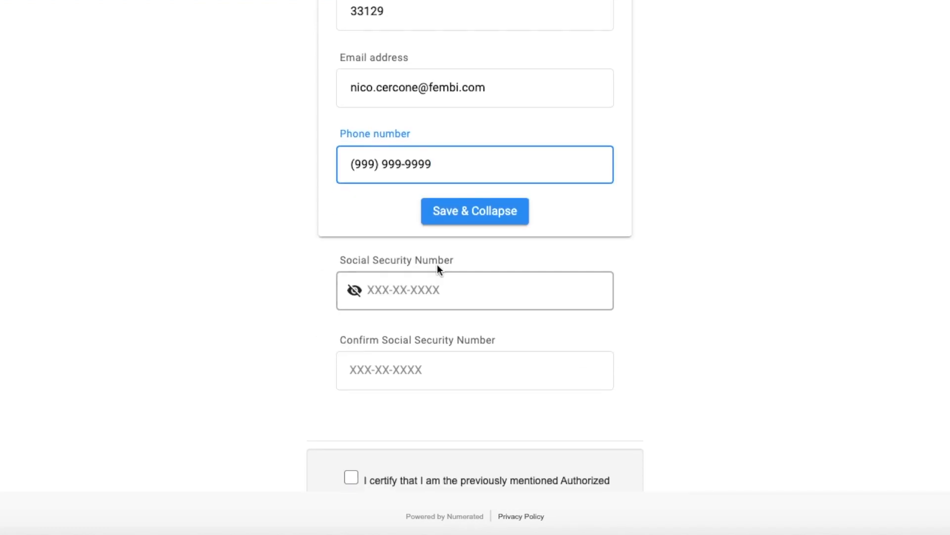
pyautogui.click(460, 218)
# Enter the authorized representative's Social Security Number and repeat it in the confirmation field.
pyautogui.scroll(-1, 444, 312)
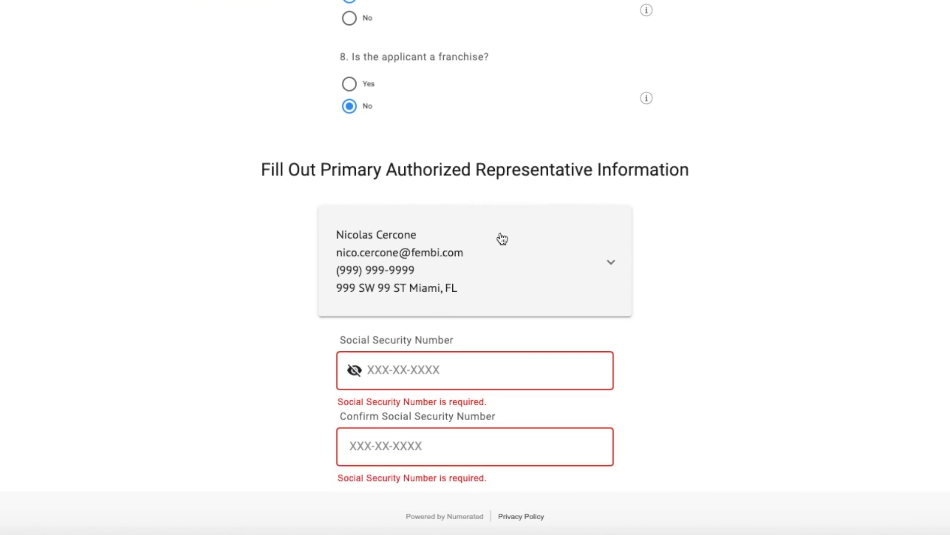
pyautogui.scroll(-1, 497, 240)
pyautogui.scroll(-2, 454, 327)
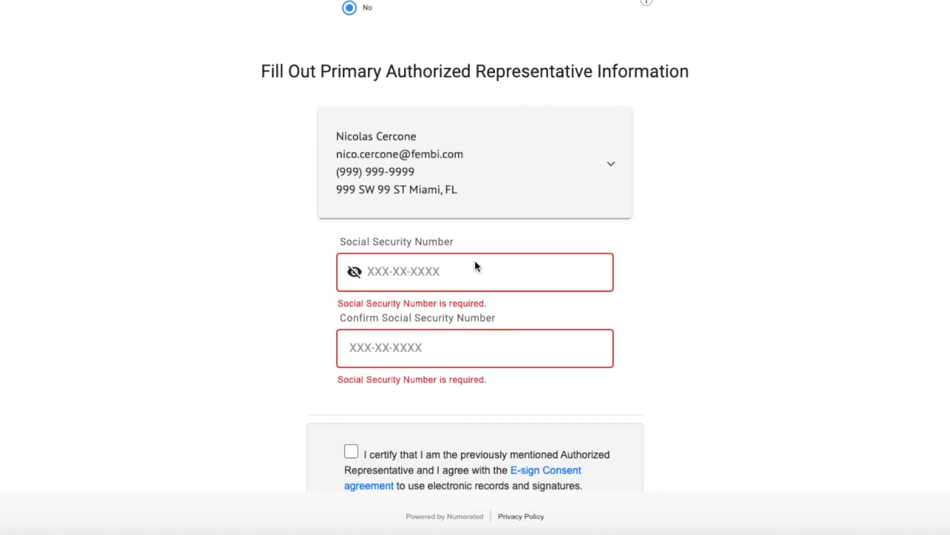
pyautogui.click(458, 266)
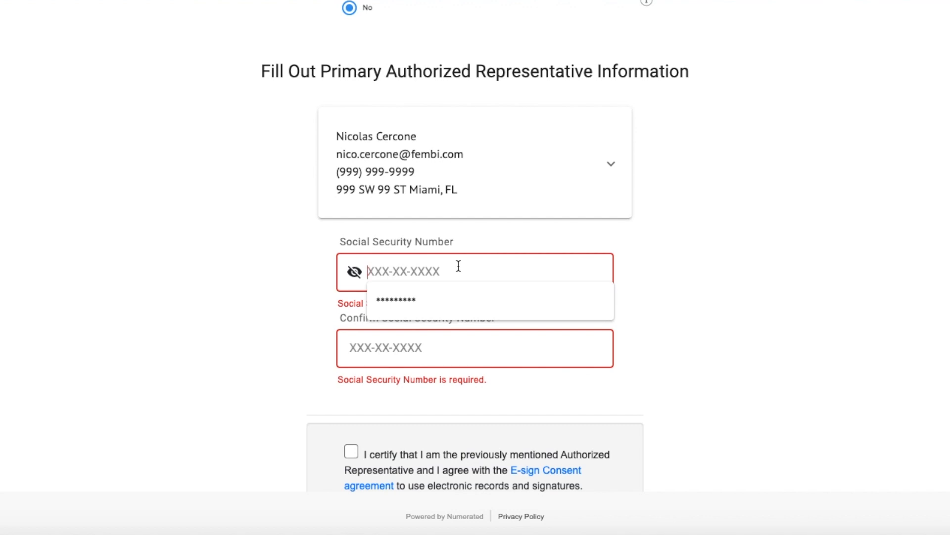
pyautogui.write('999999999')
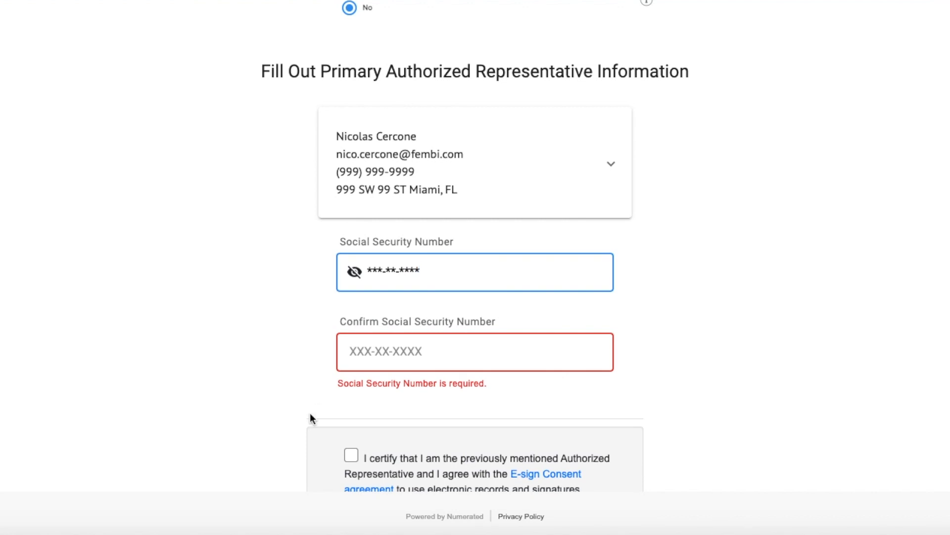
pyautogui.click(384, 352)
pyautogui.write('999999999')
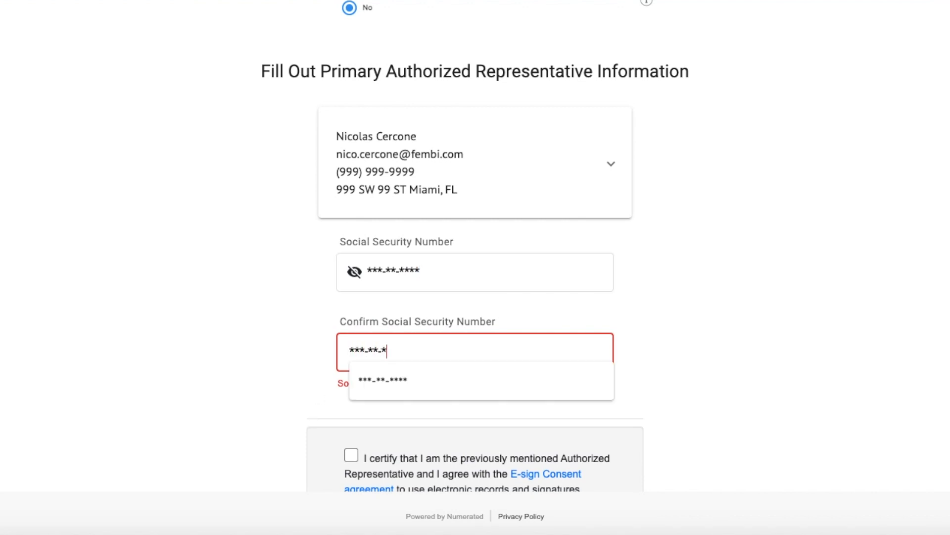
# Accept the E-sign Consent and the PPP Representations, Authorizations, and Certifications, and proceed to the document upload stage.
pyautogui.scroll(-1, 383, 325)
pyautogui.scroll(-3, 383, 325)
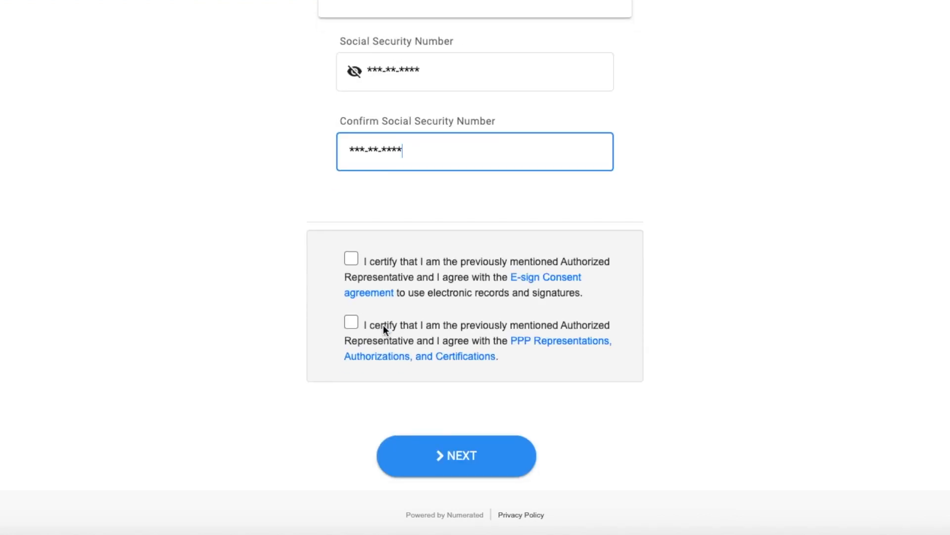
pyautogui.click(352, 259)
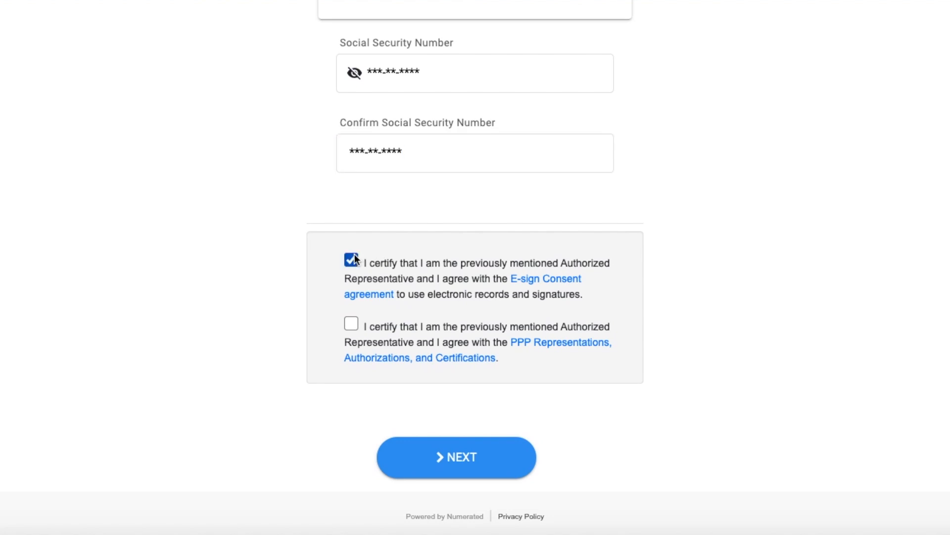
pyautogui.click(351, 324)
pyautogui.click(483, 454)
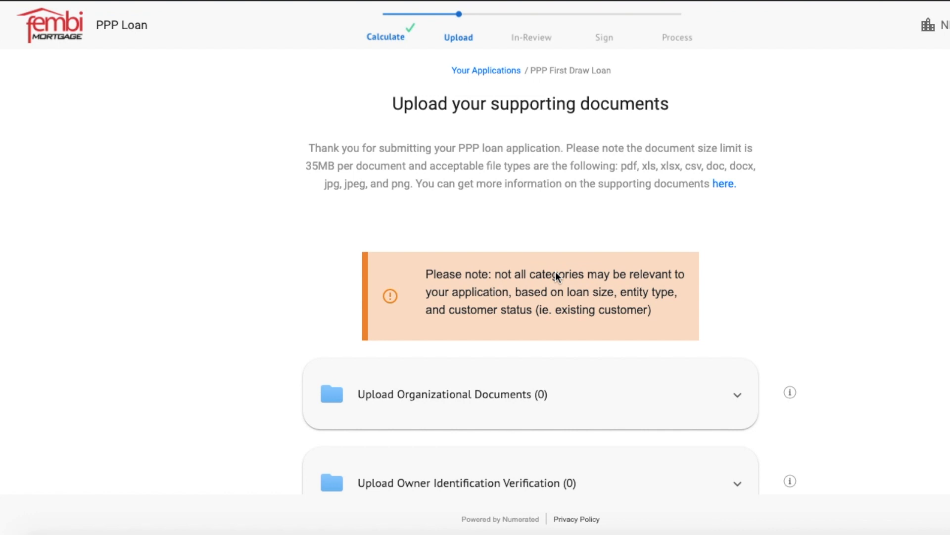
# Examine the upload areas for organizational documents, owner identification verification and payroll documentation, collapsing each one after viewing.
pyautogui.scroll(-3, 555, 275)
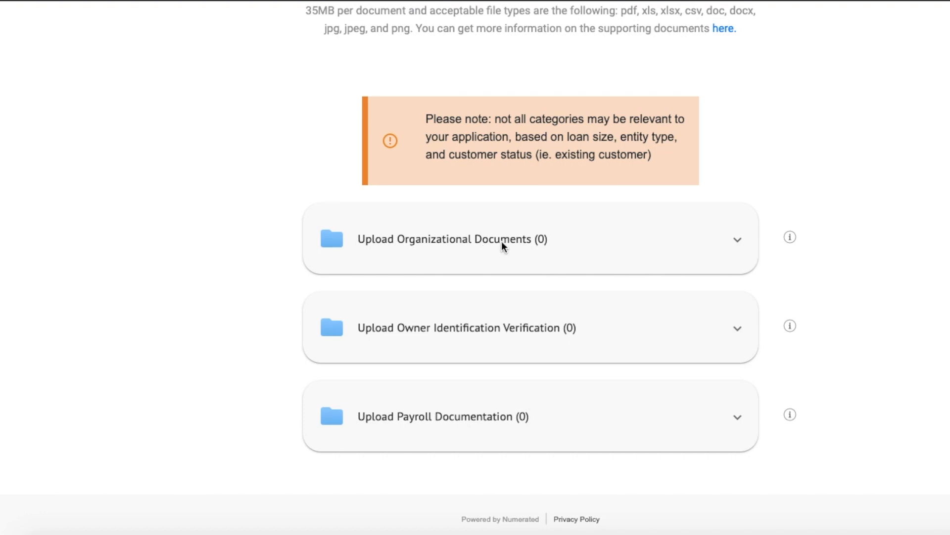
pyautogui.click(516, 243)
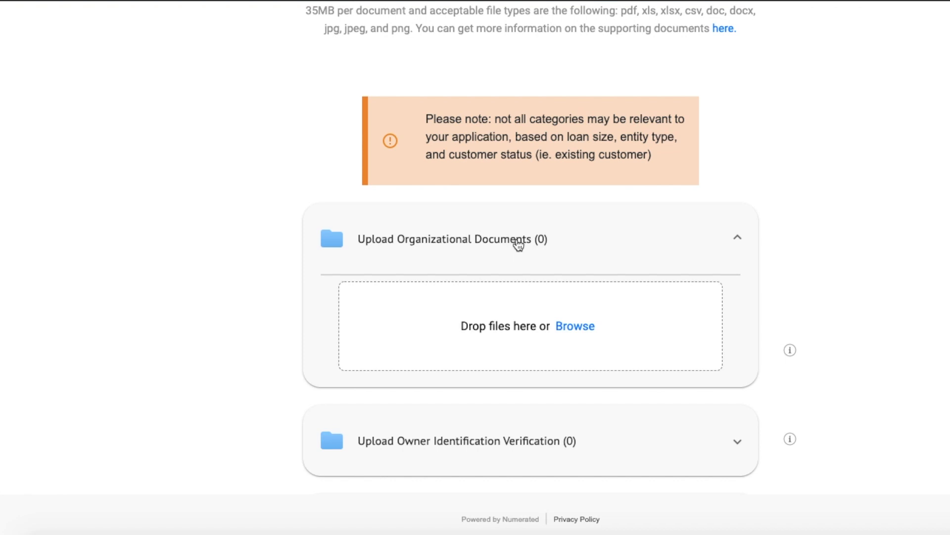
pyautogui.click(517, 243)
pyautogui.click(507, 327)
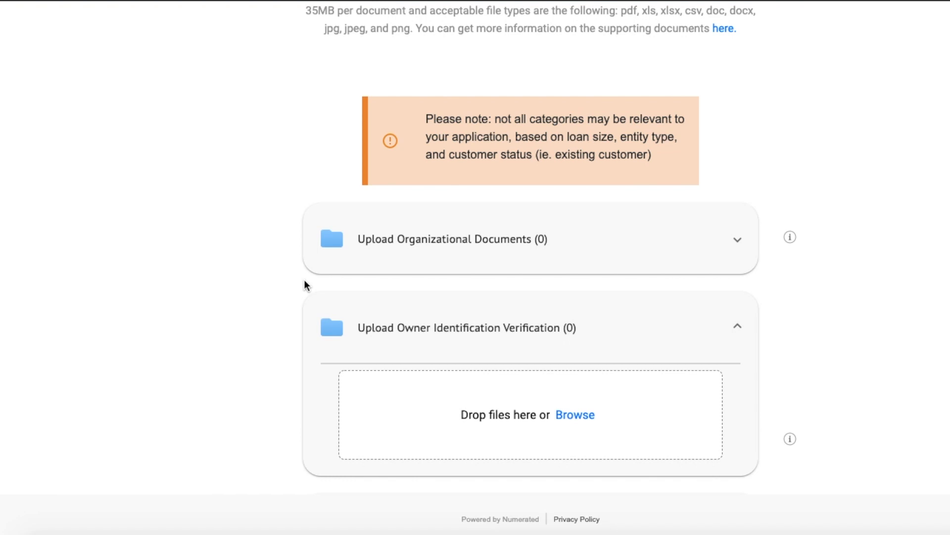
pyautogui.click(430, 327)
pyautogui.scroll(-1, 433, 326)
pyautogui.click(451, 364)
pyautogui.scroll(-1, 240, 316)
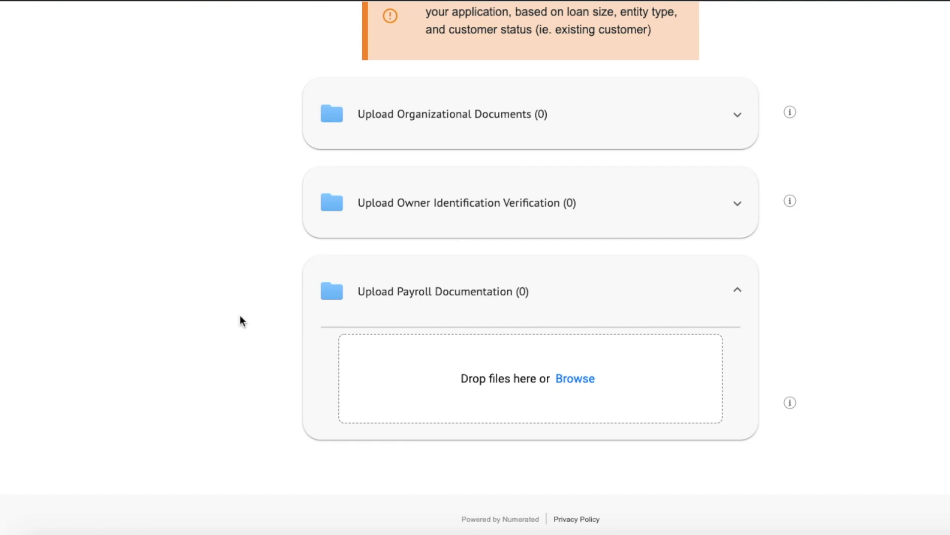
pyautogui.click(435, 296)
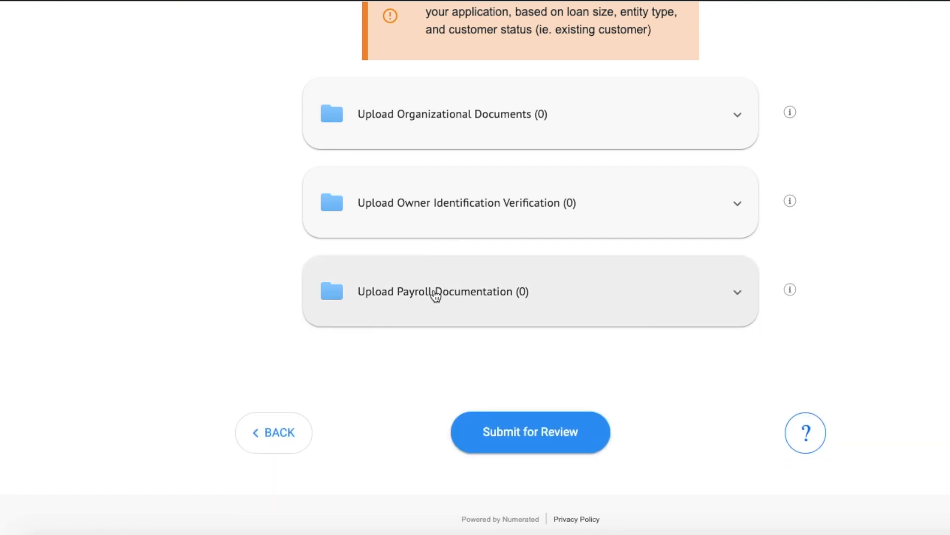
# Submit the PPP First Draw Loan application for review and confirm the submission.
pyautogui.scroll(2, 433, 297)
pyautogui.scroll(-4, 434, 295)
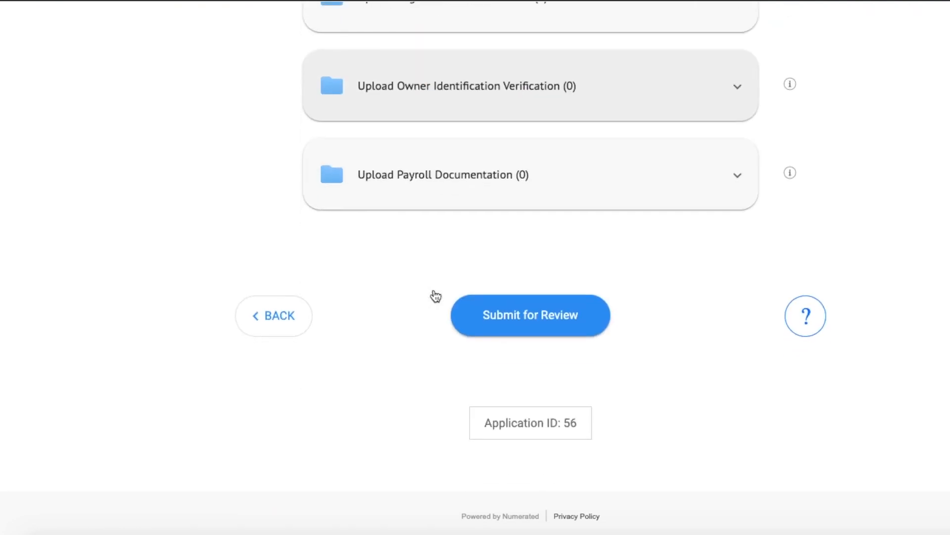
pyautogui.click(473, 320)
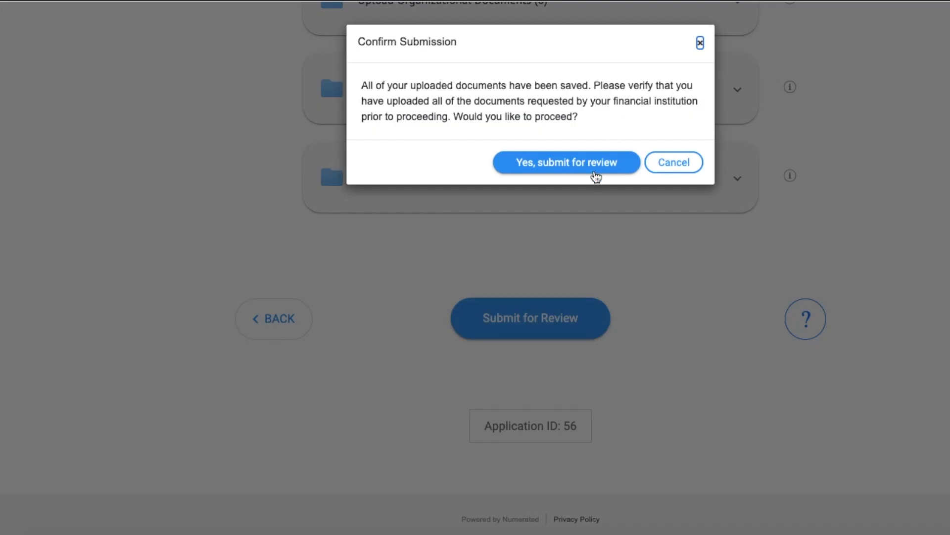
pyautogui.click(594, 173)
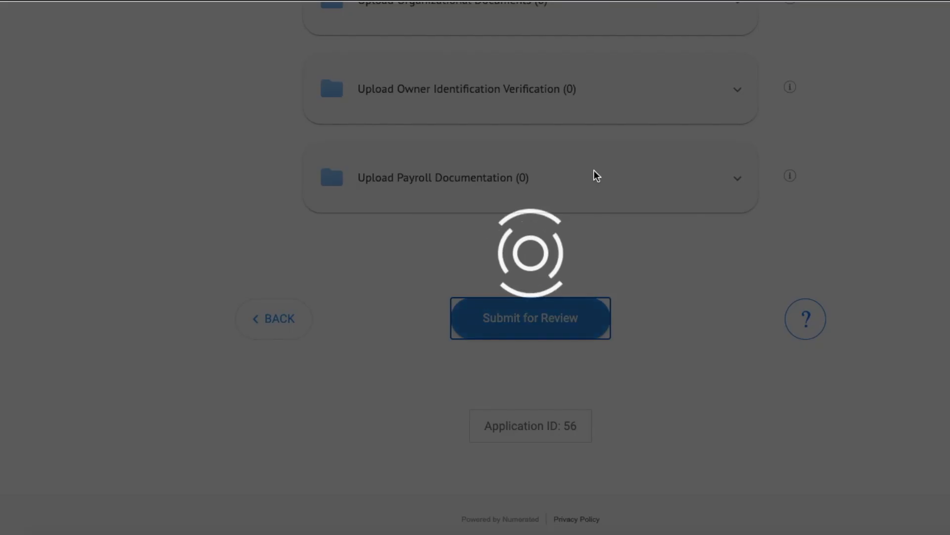